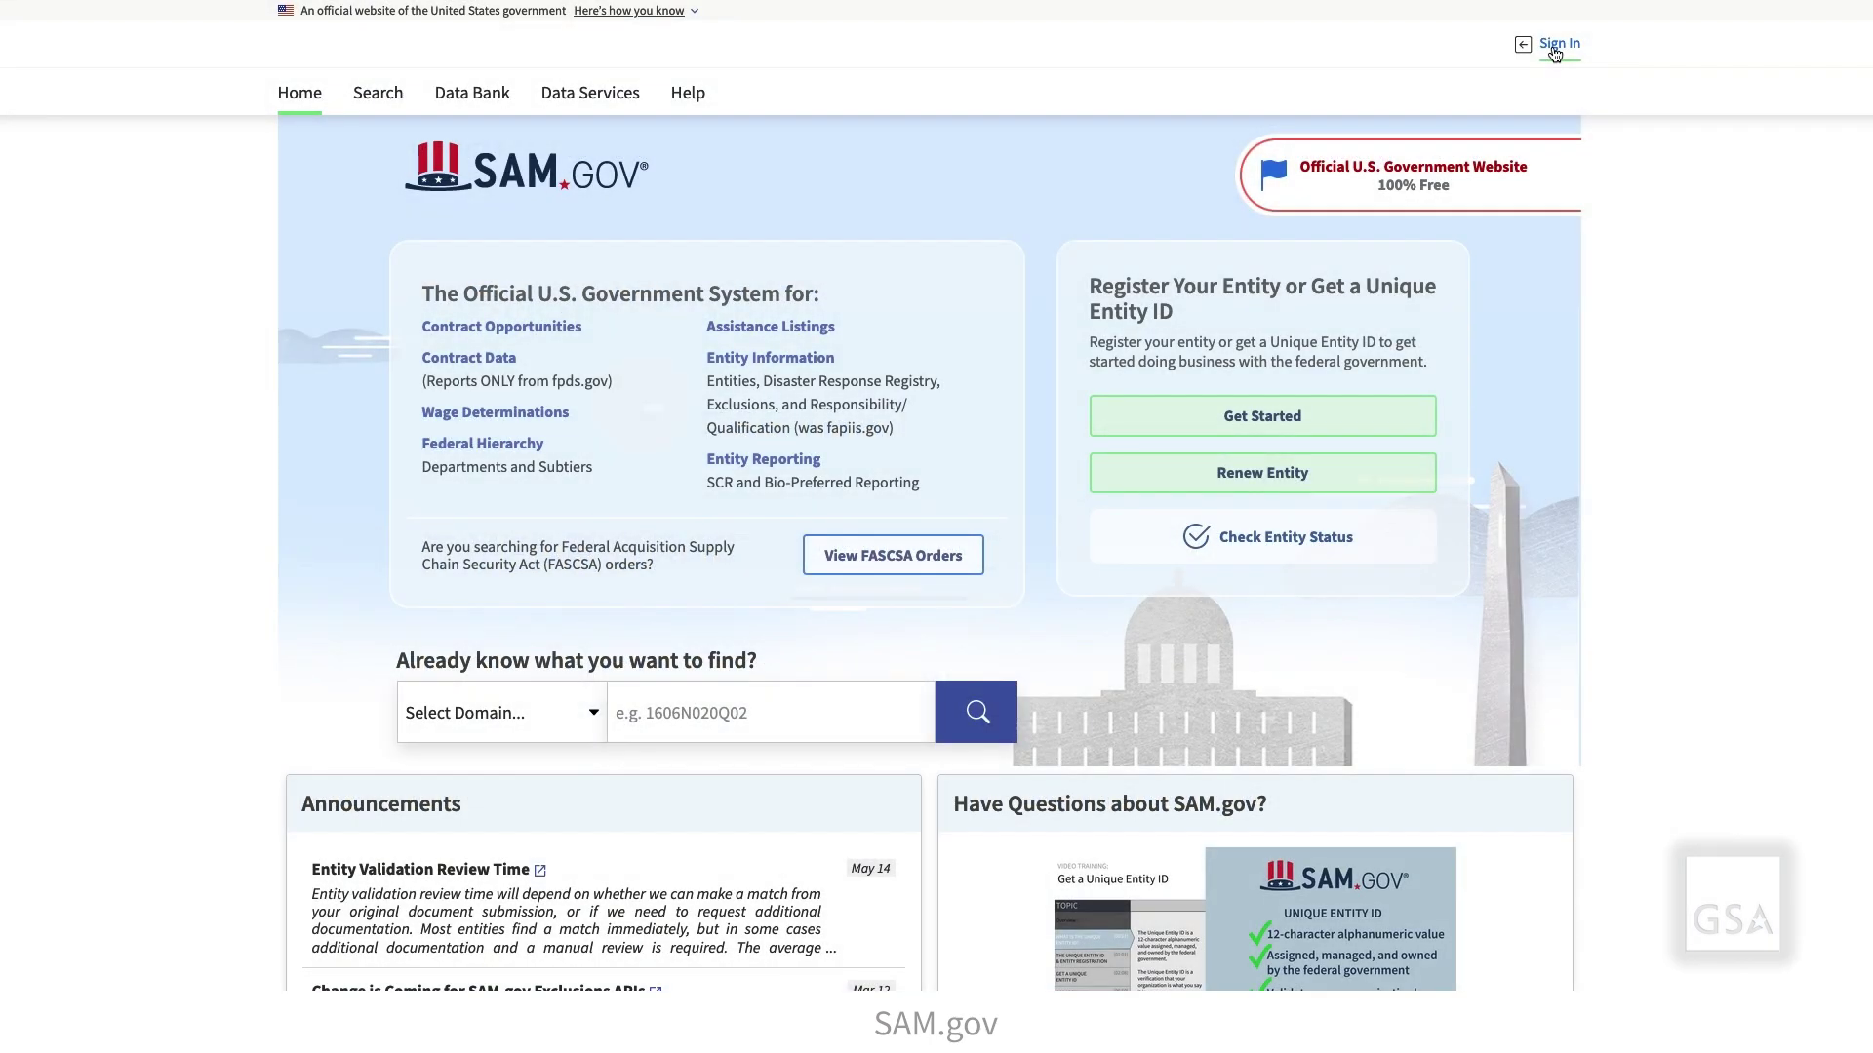
# - Accept the SAM.gov terms and enter the account email and password on Login.gov
pyautogui.click(1555, 45)
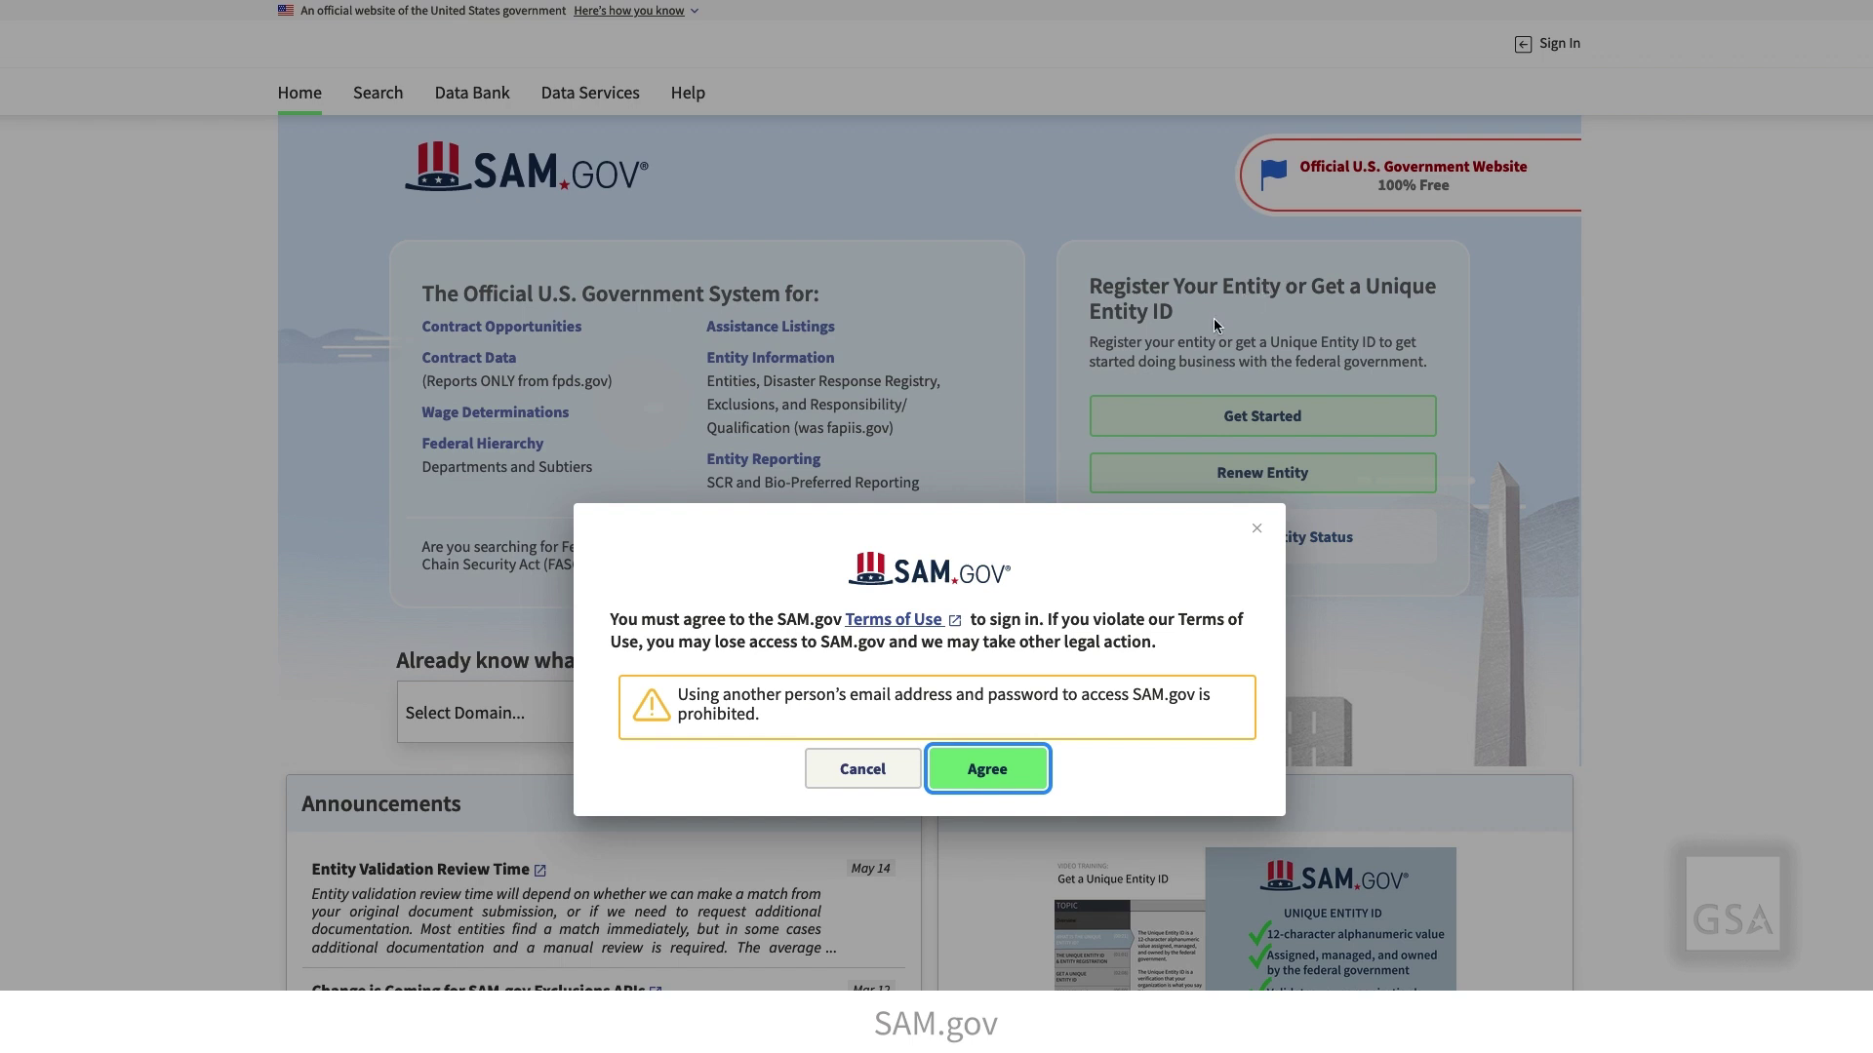
pyautogui.click(938, 766)
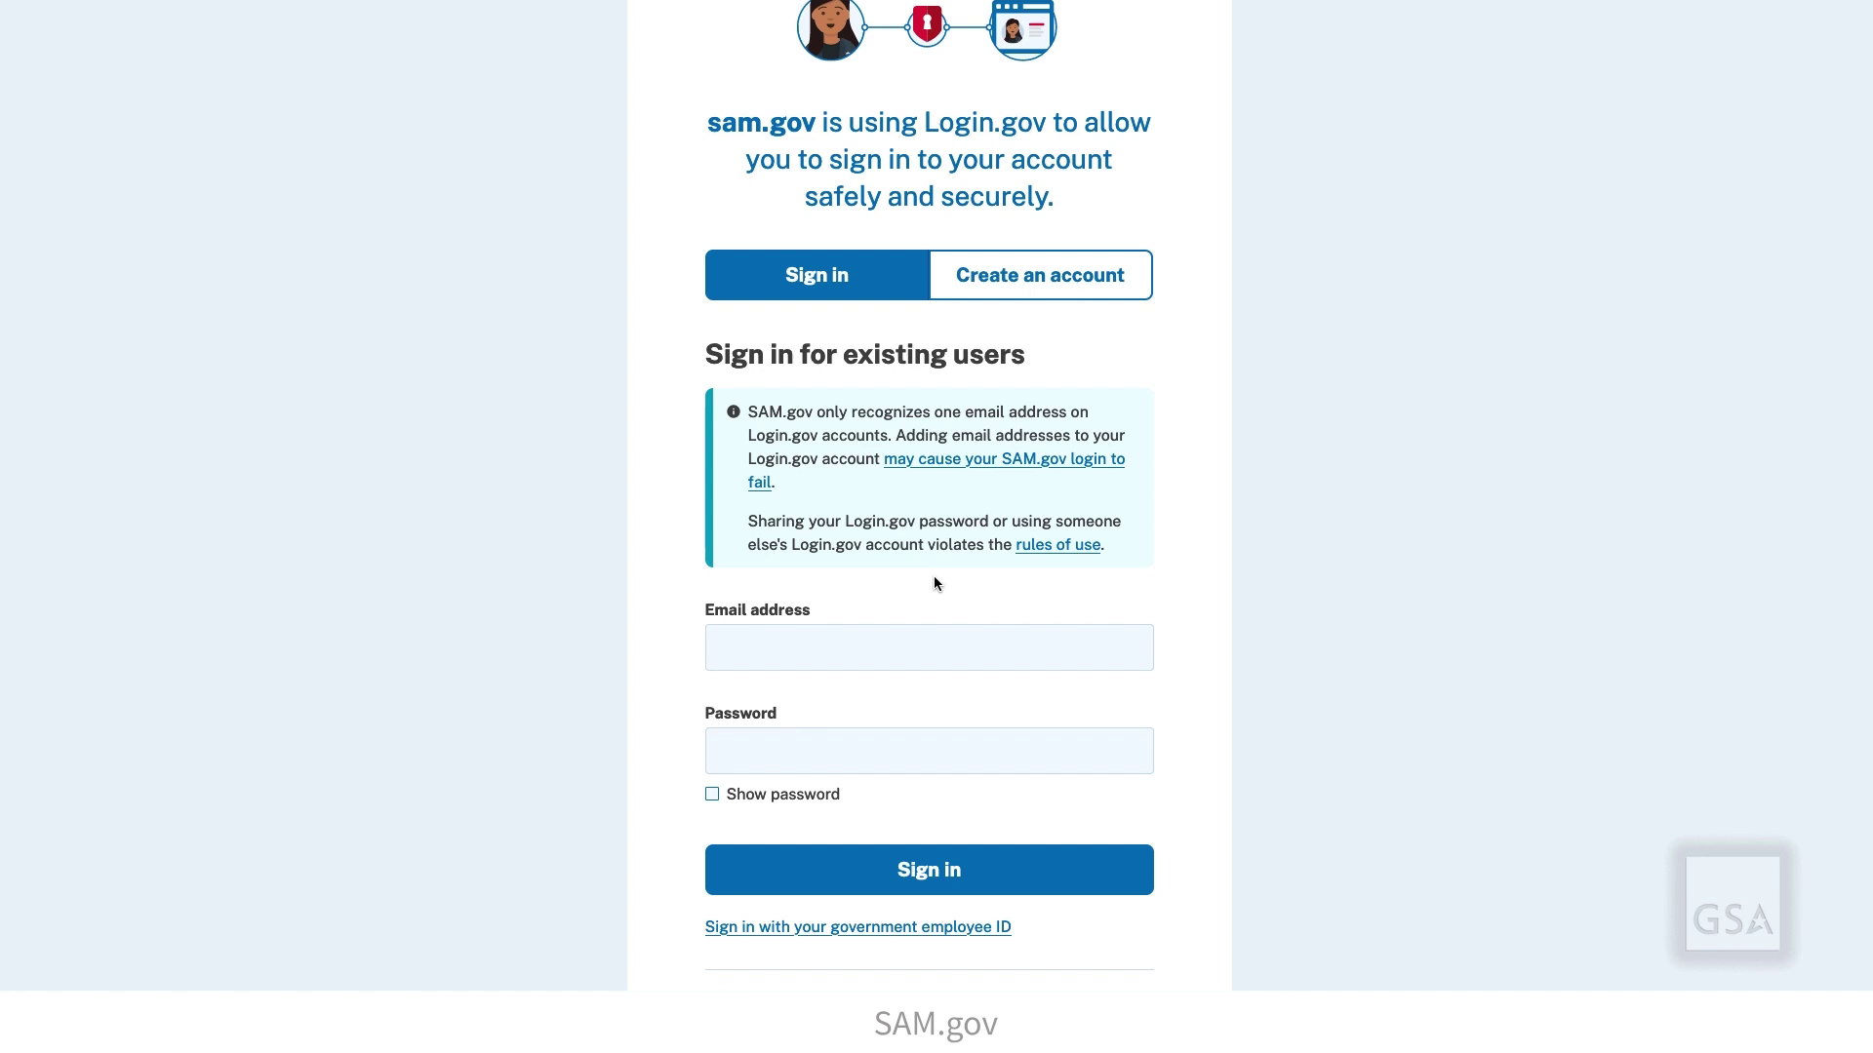
pyautogui.click(728, 637)
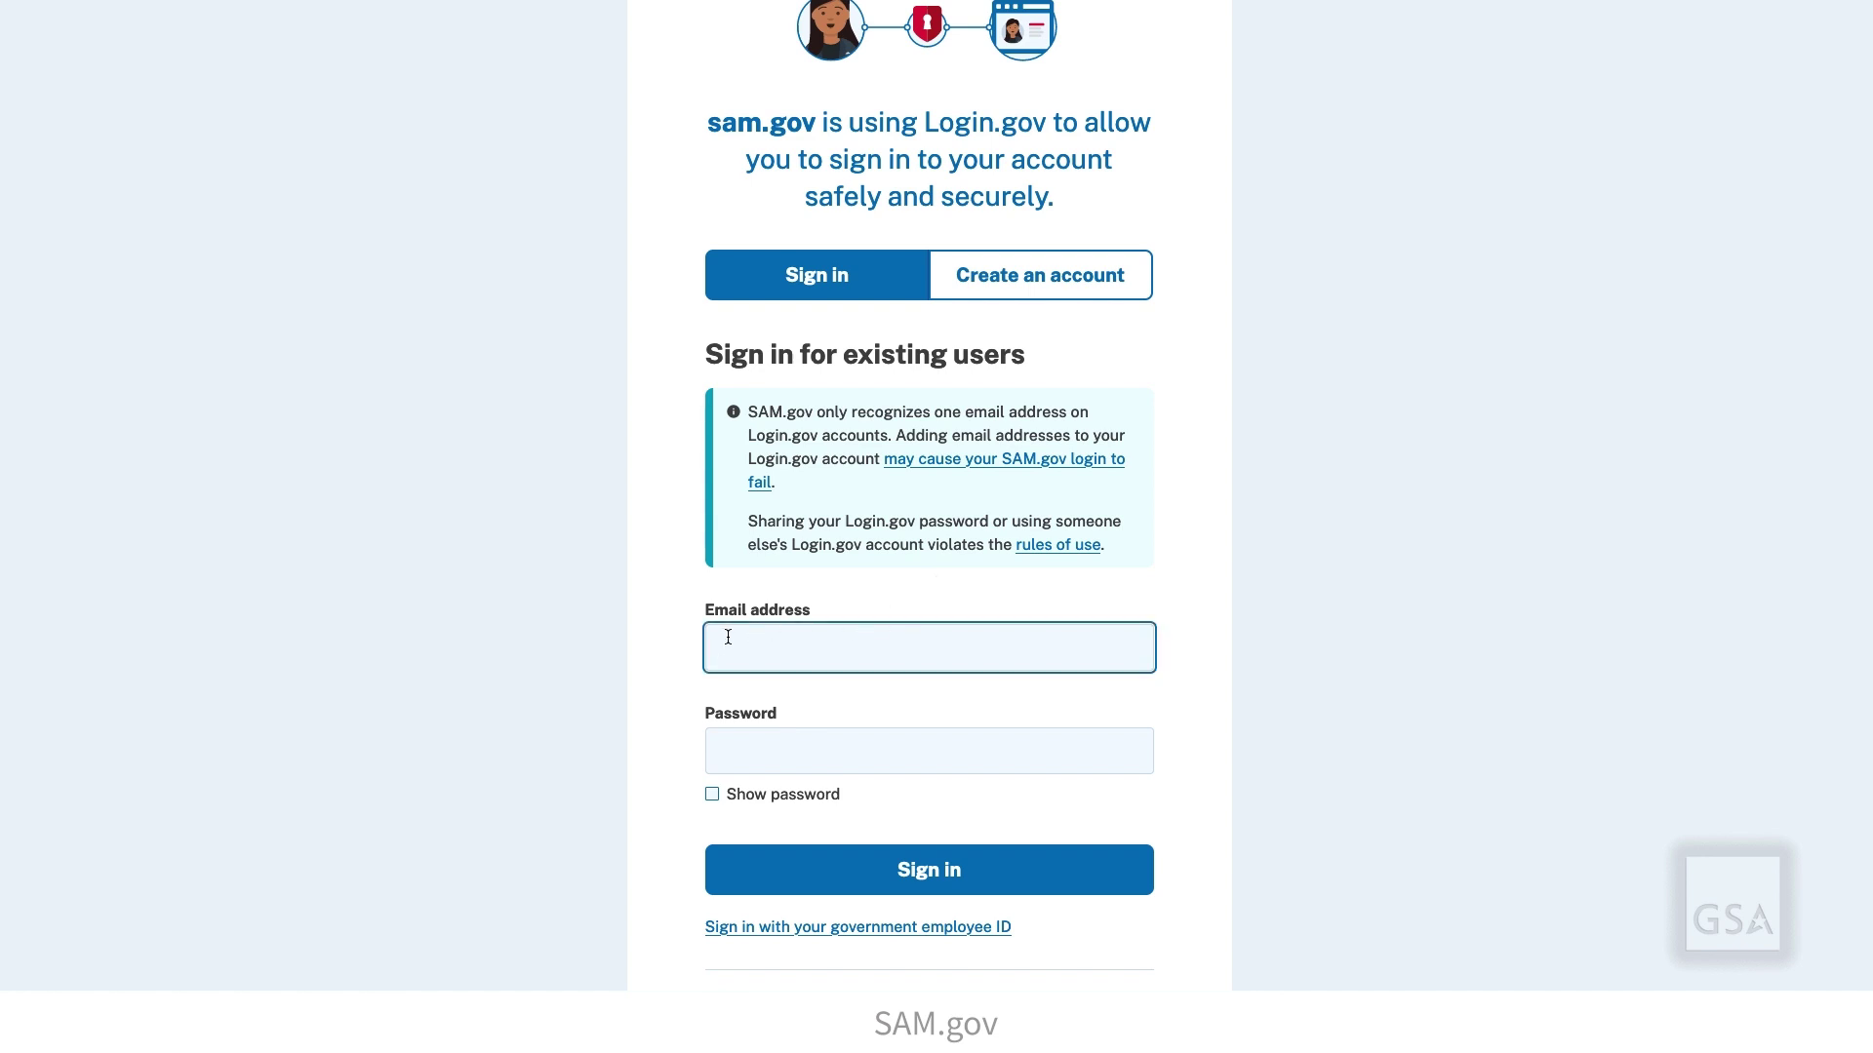
pyautogui.hotkey('ctrl', 'v')
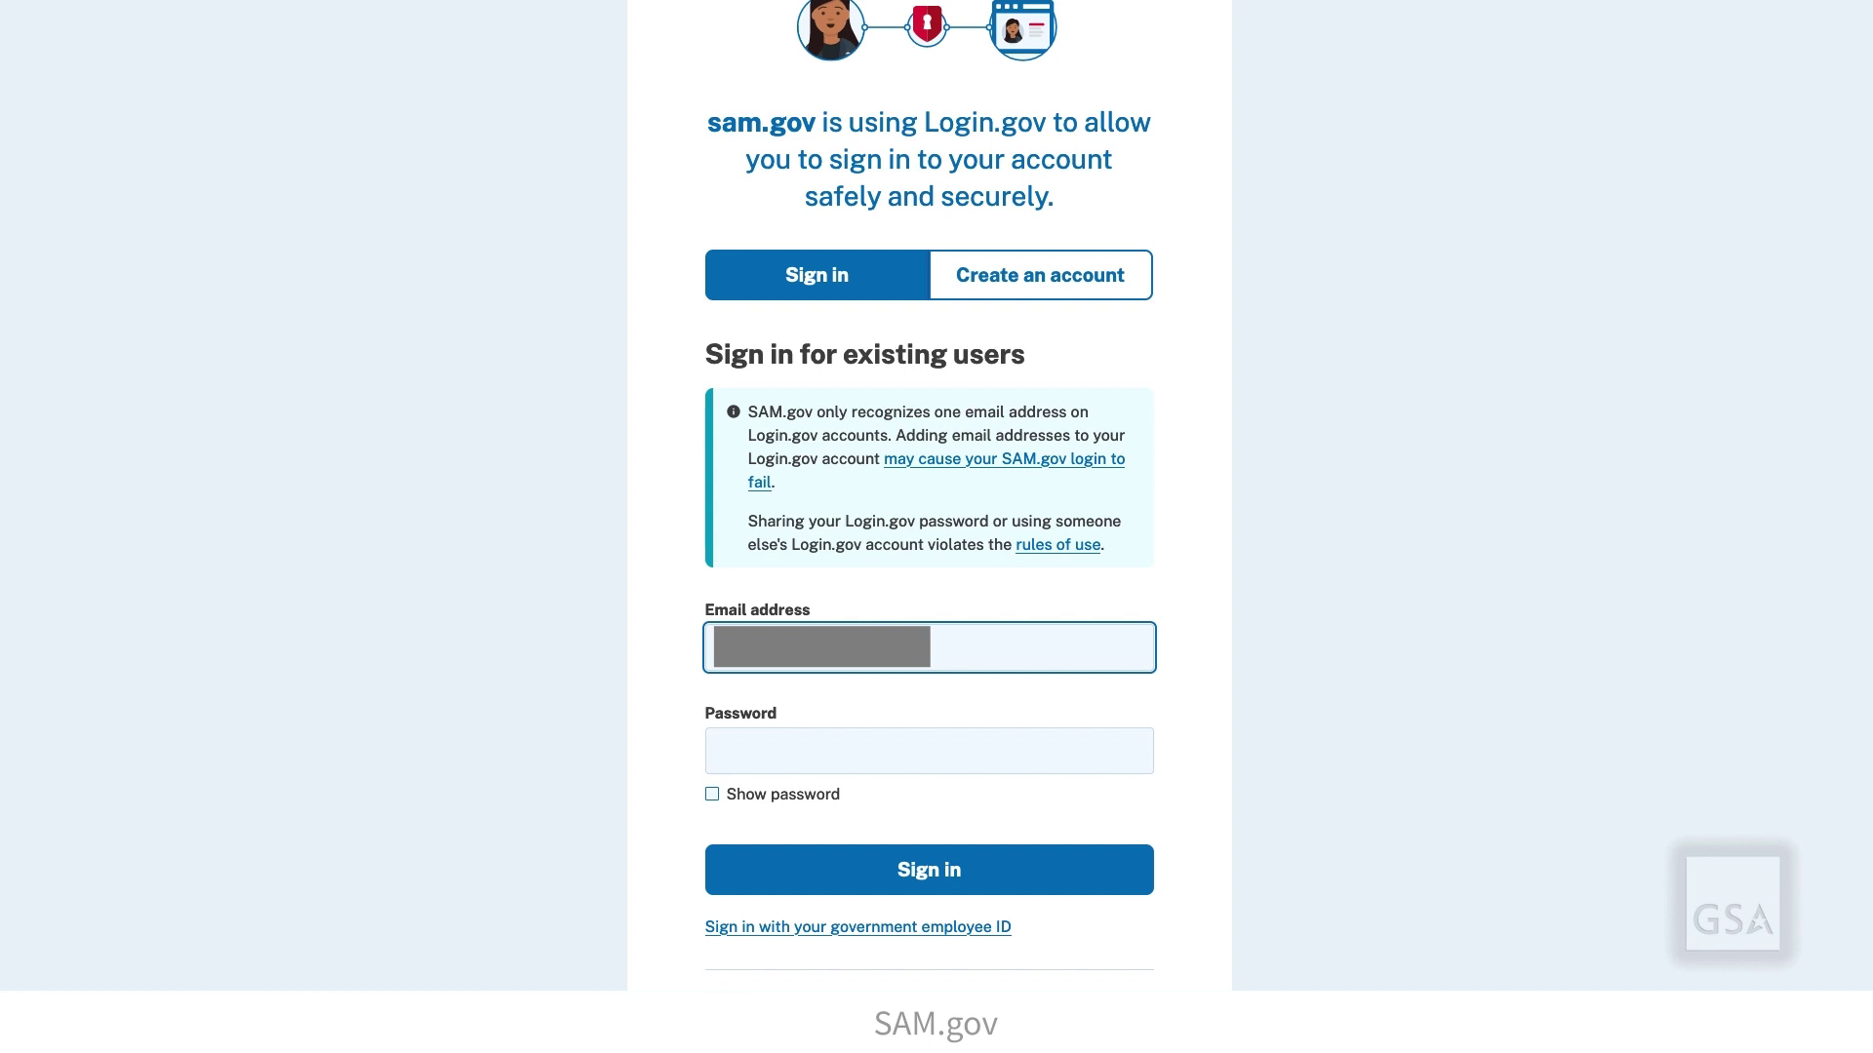
pyautogui.press('Tab')
pyautogui.write('••••••')
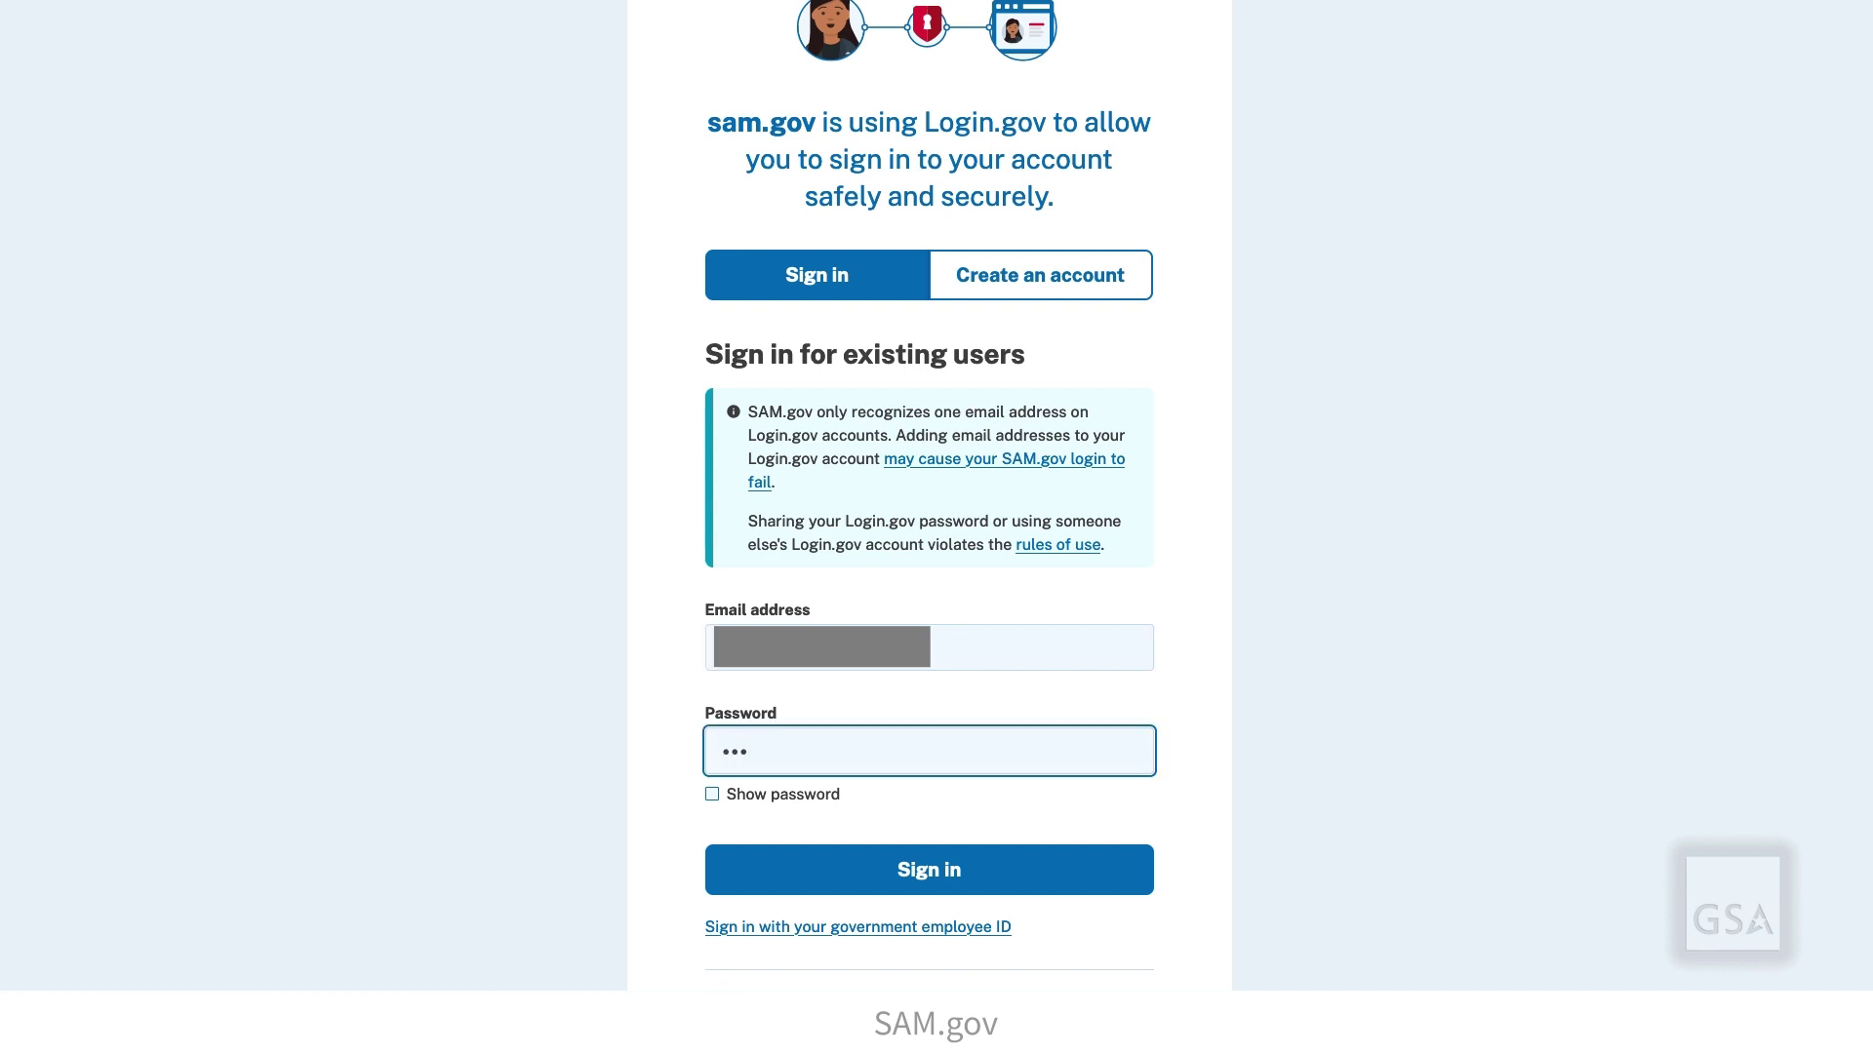
pyautogui.write('••••')
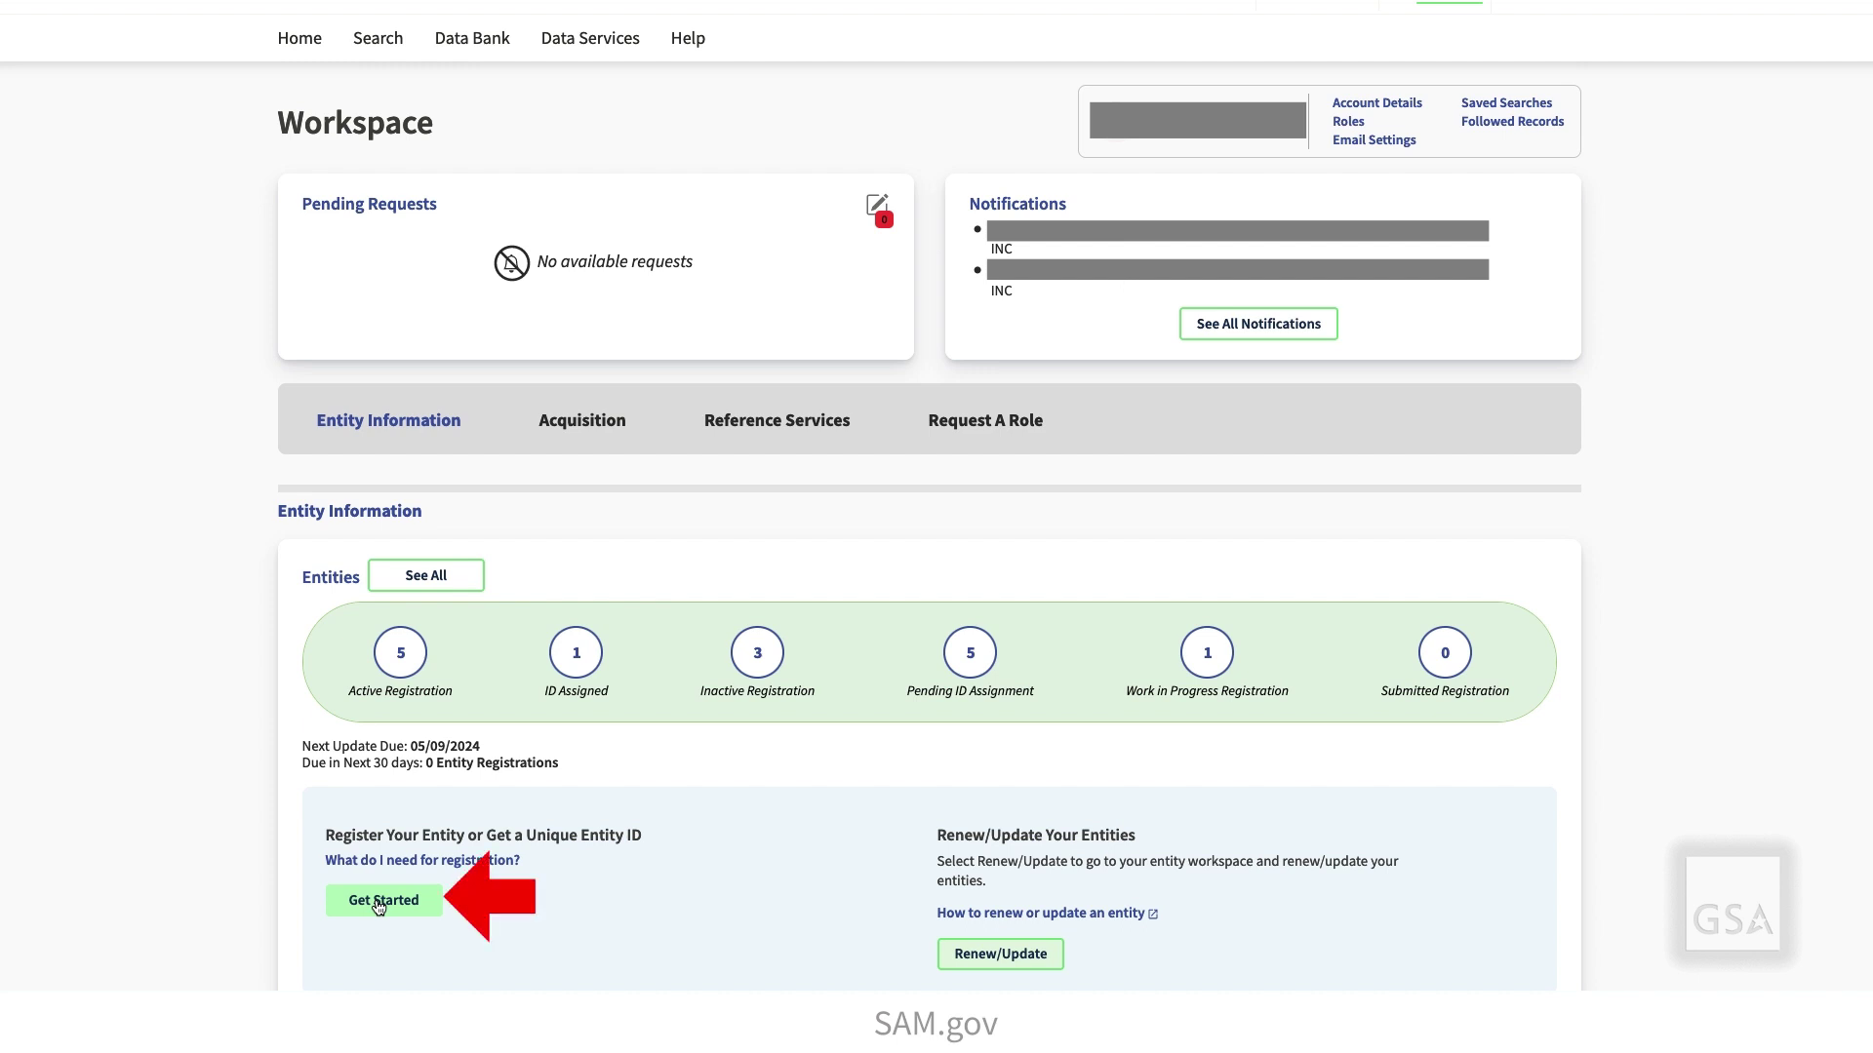
# - Create a new entity that works directly with the federal government, bidding as a prime contractor
pyautogui.click(381, 902)
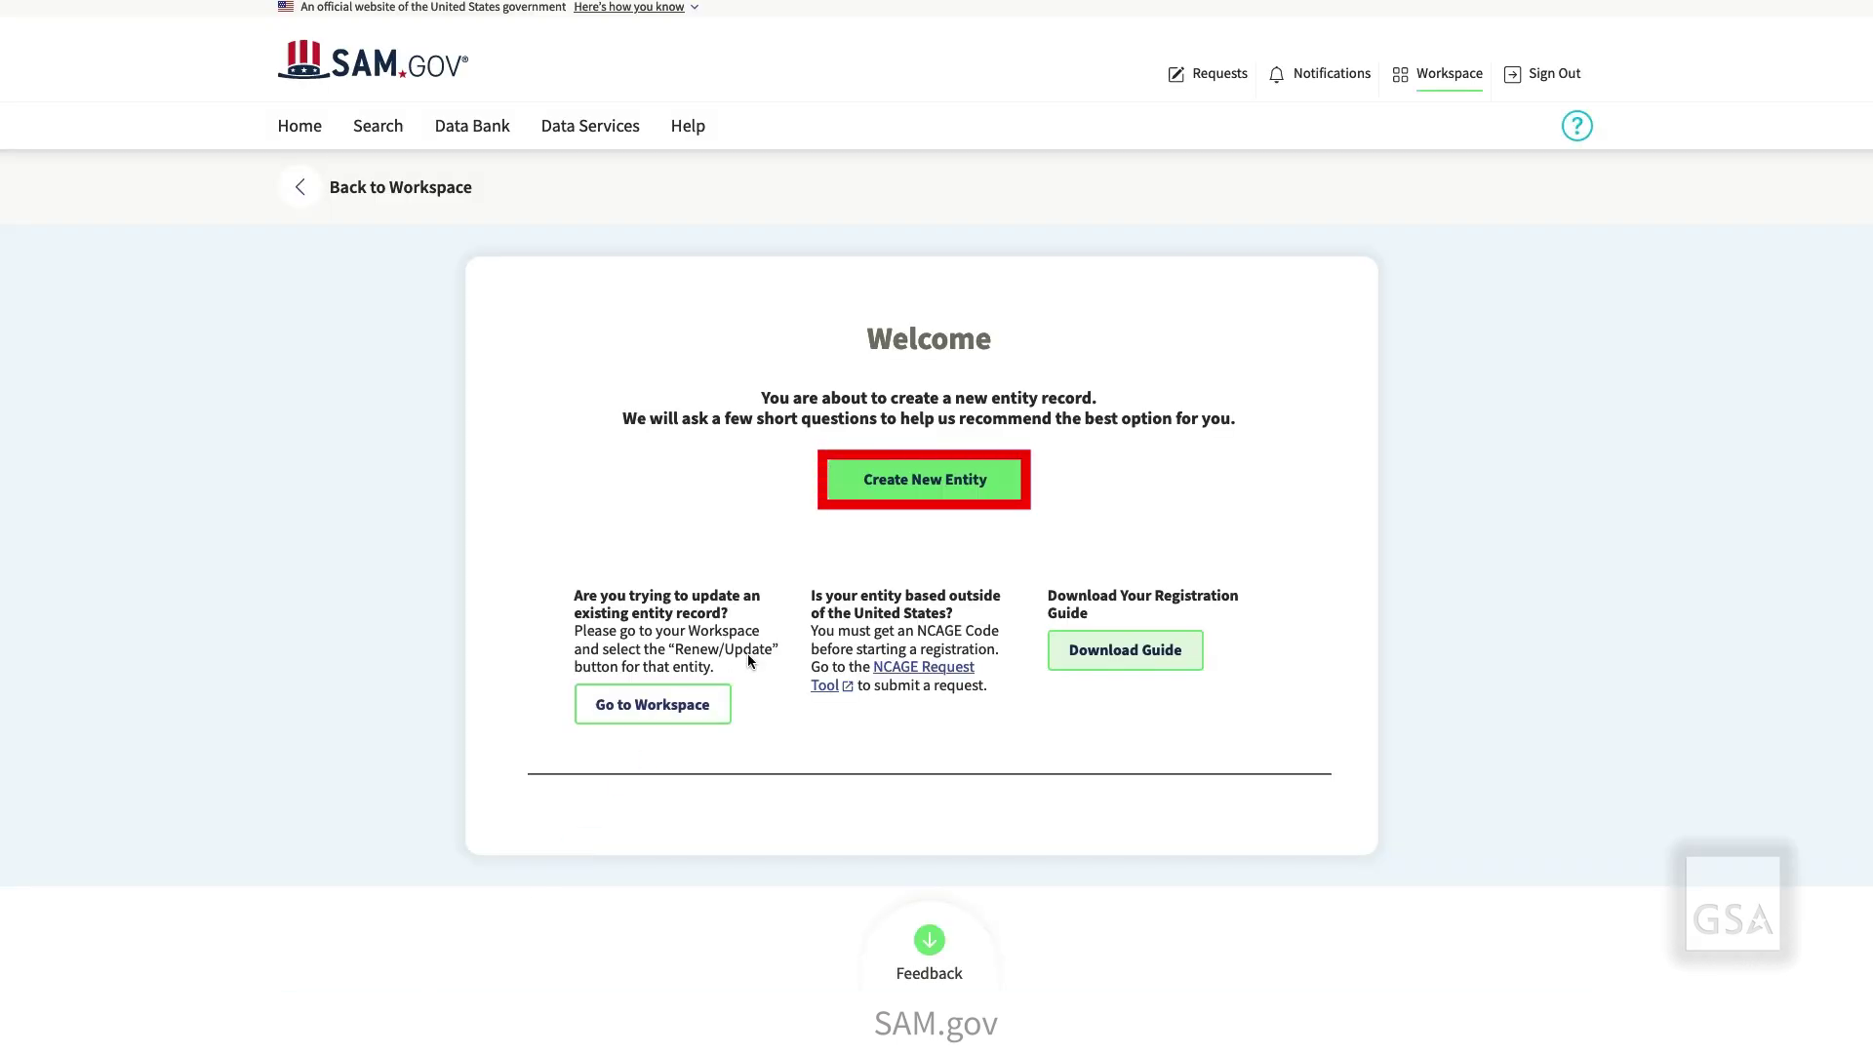
pyautogui.click(893, 487)
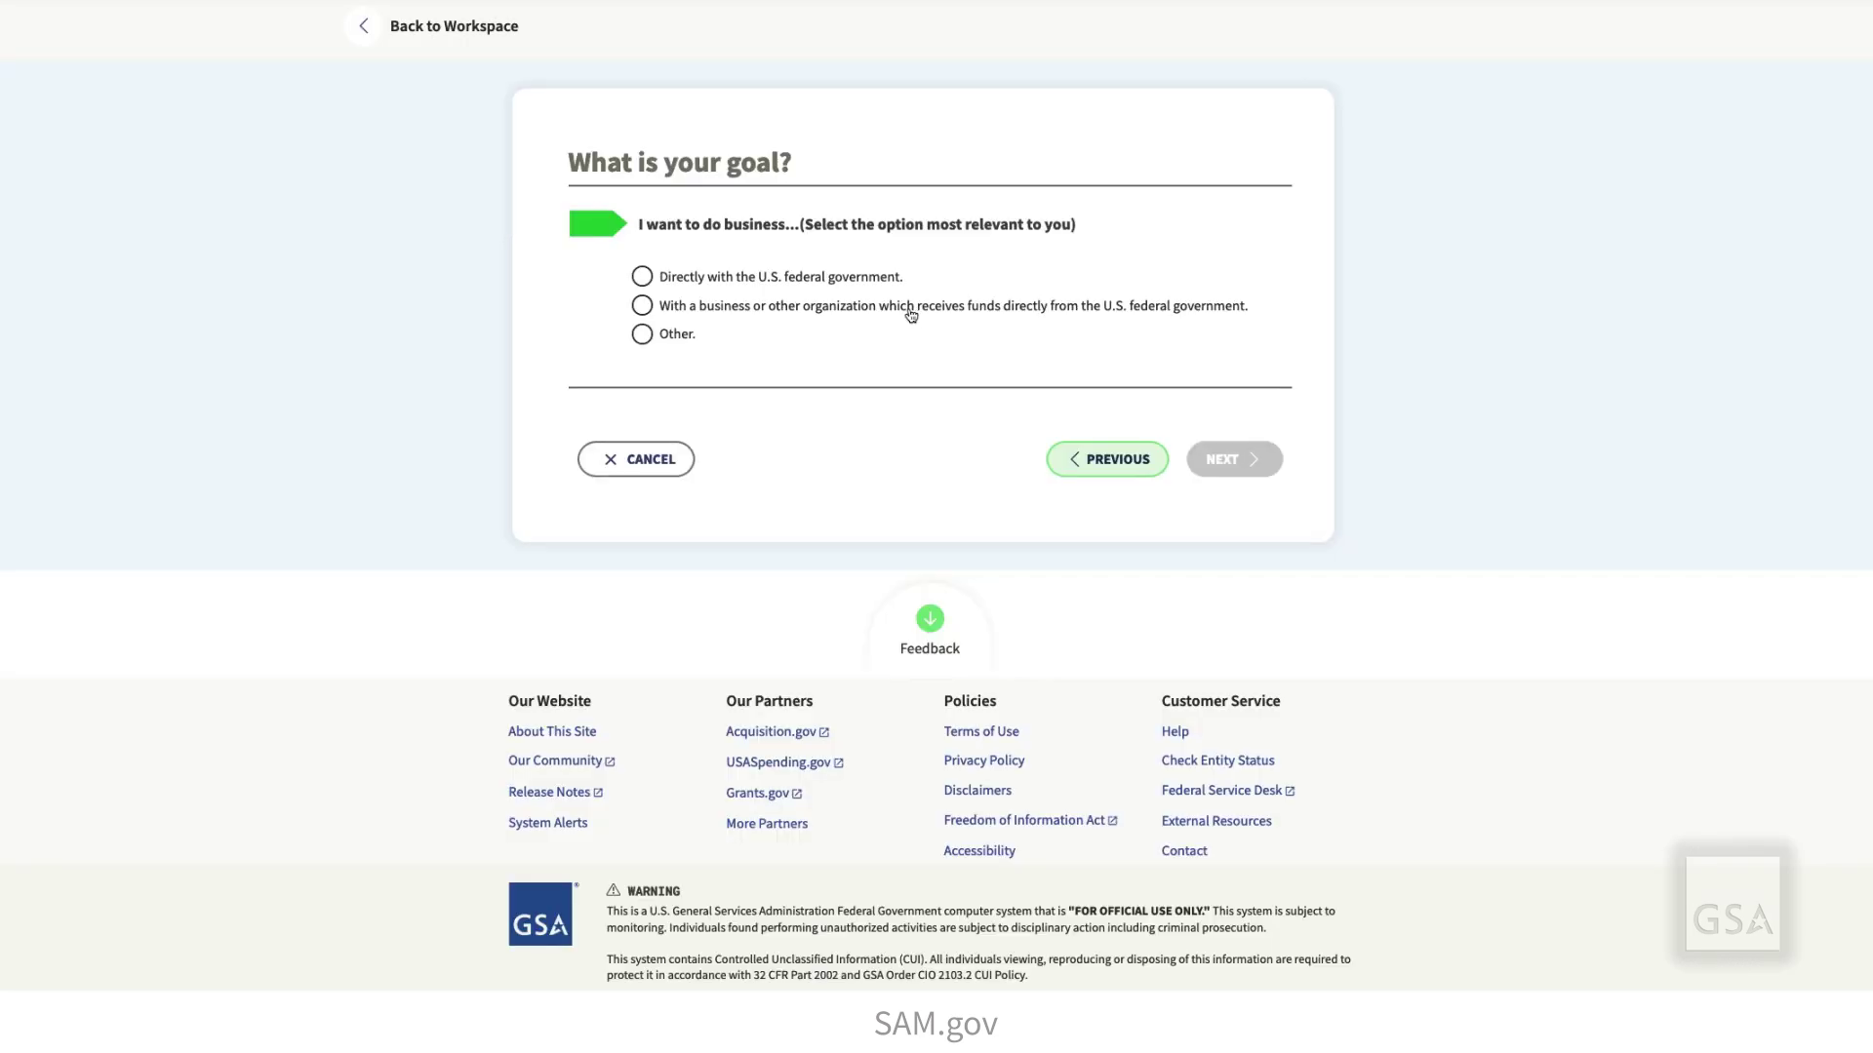
pyautogui.click(643, 278)
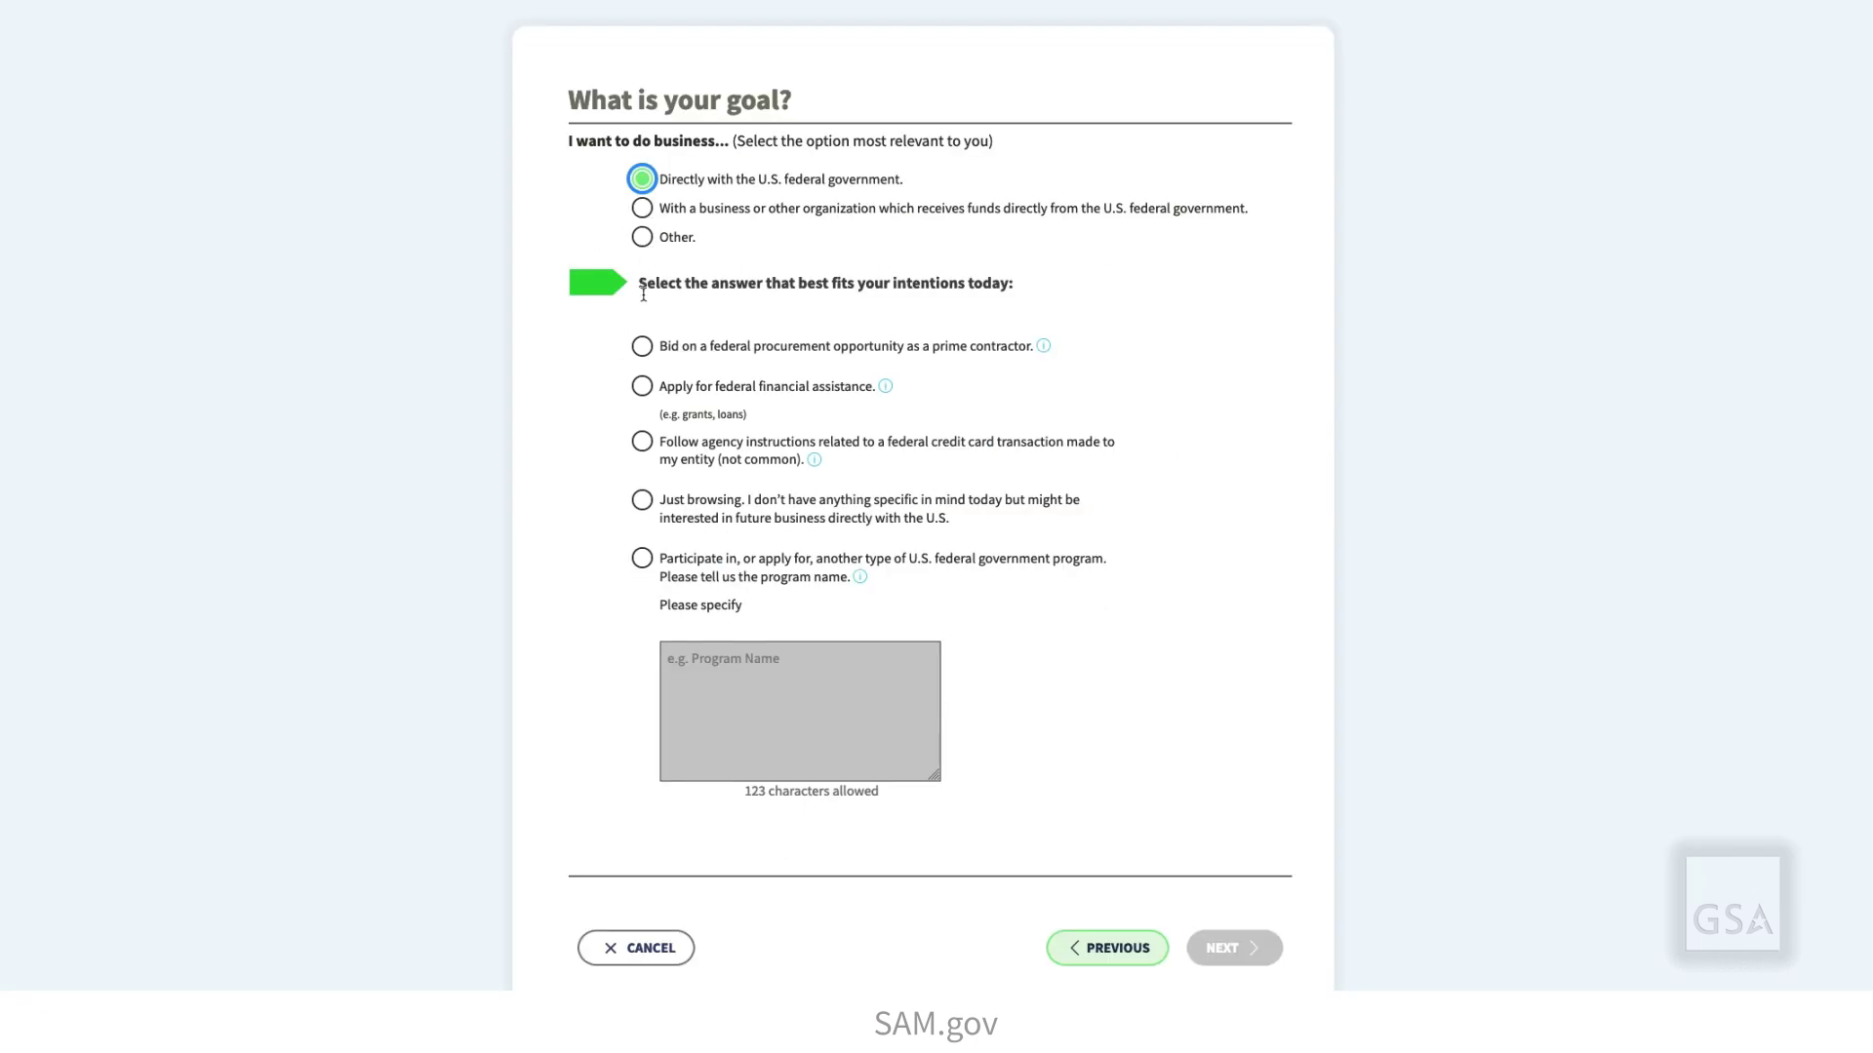
pyautogui.click(642, 347)
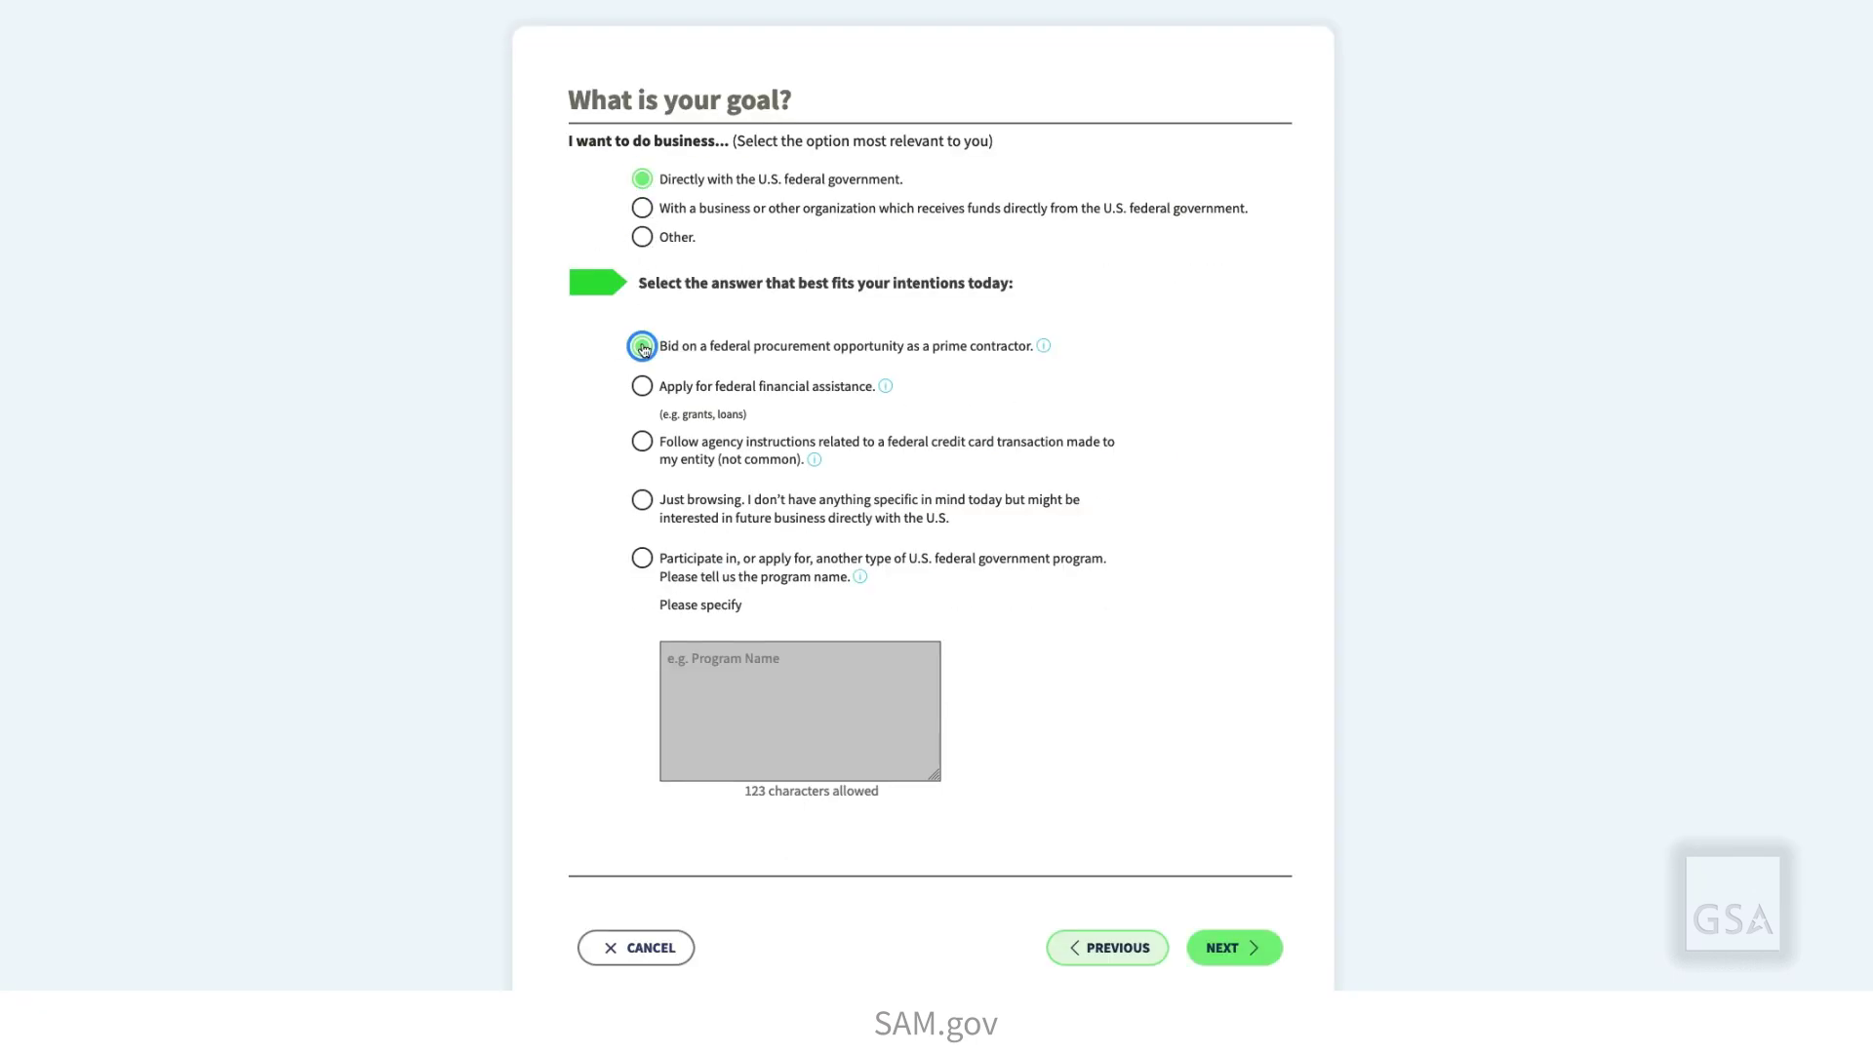
pyautogui.click(1192, 952)
# - Indicate the federal government required registration and choose the Unique Entity ID Only option
pyautogui.click(598, 114)
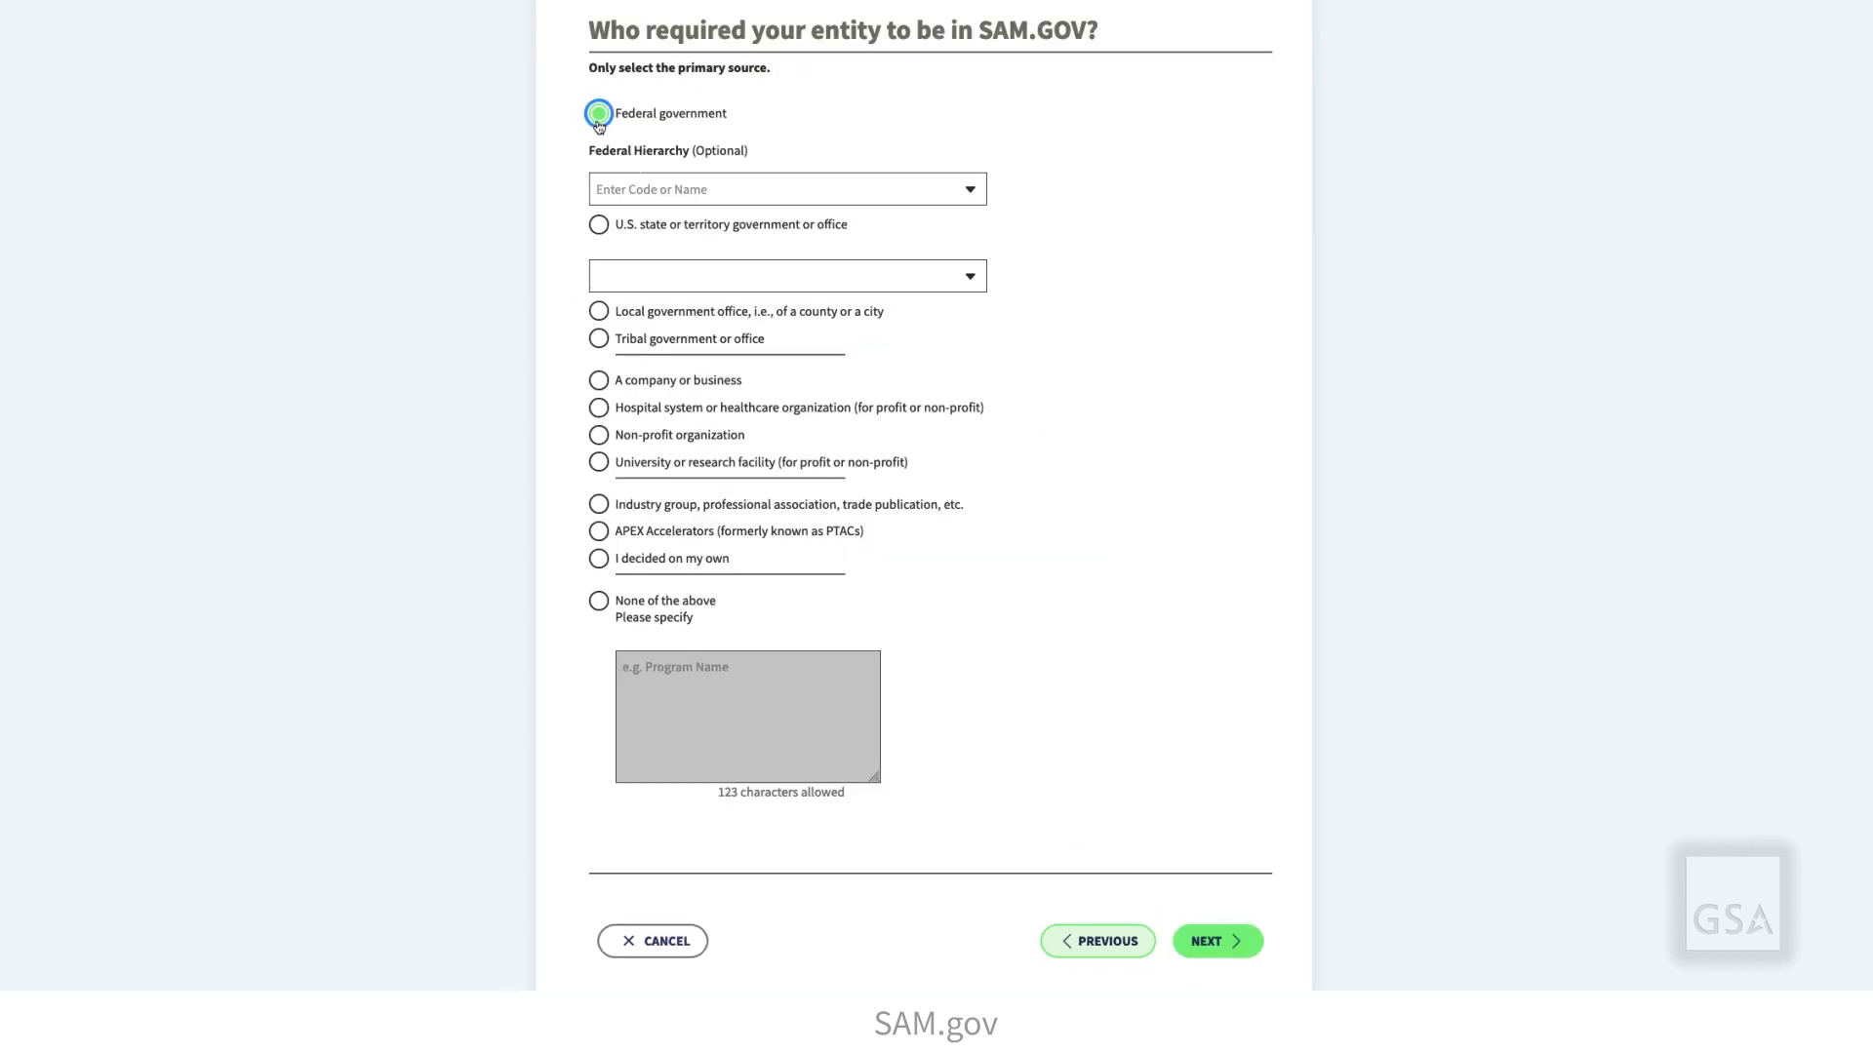
pyautogui.click(1211, 946)
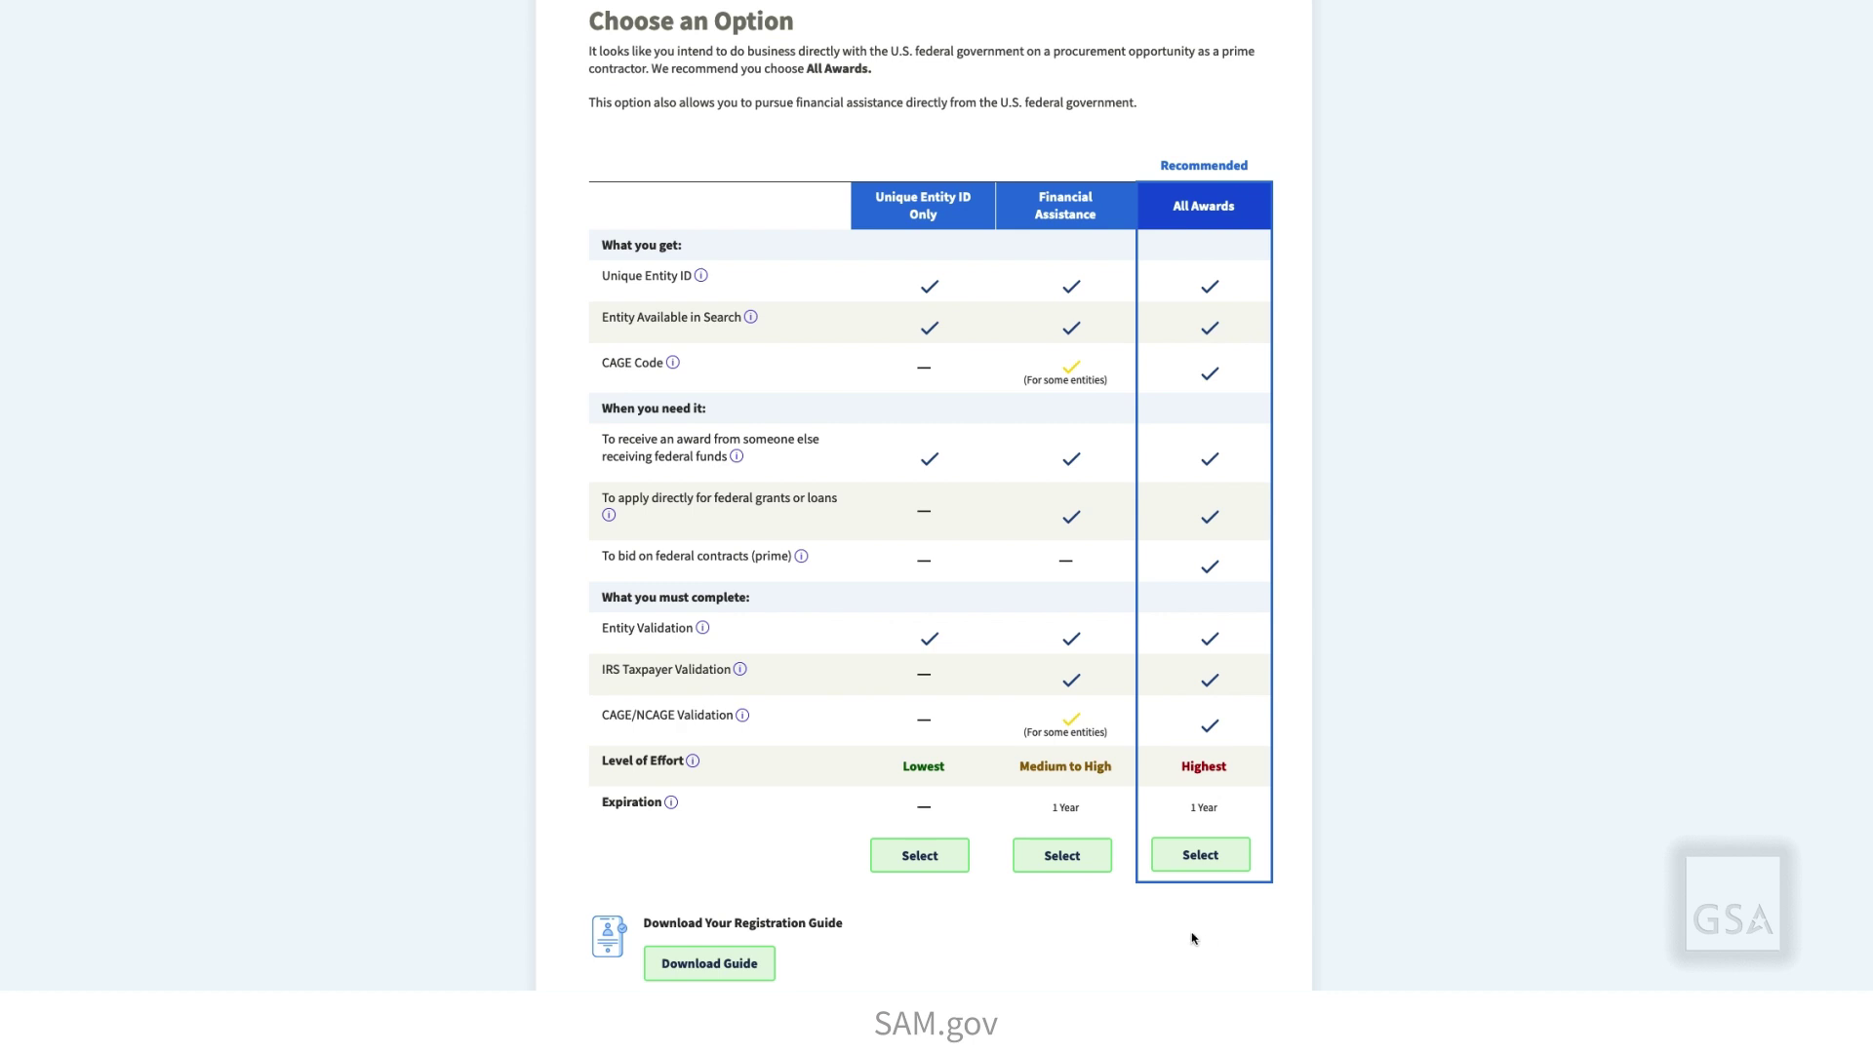
pyautogui.click(920, 858)
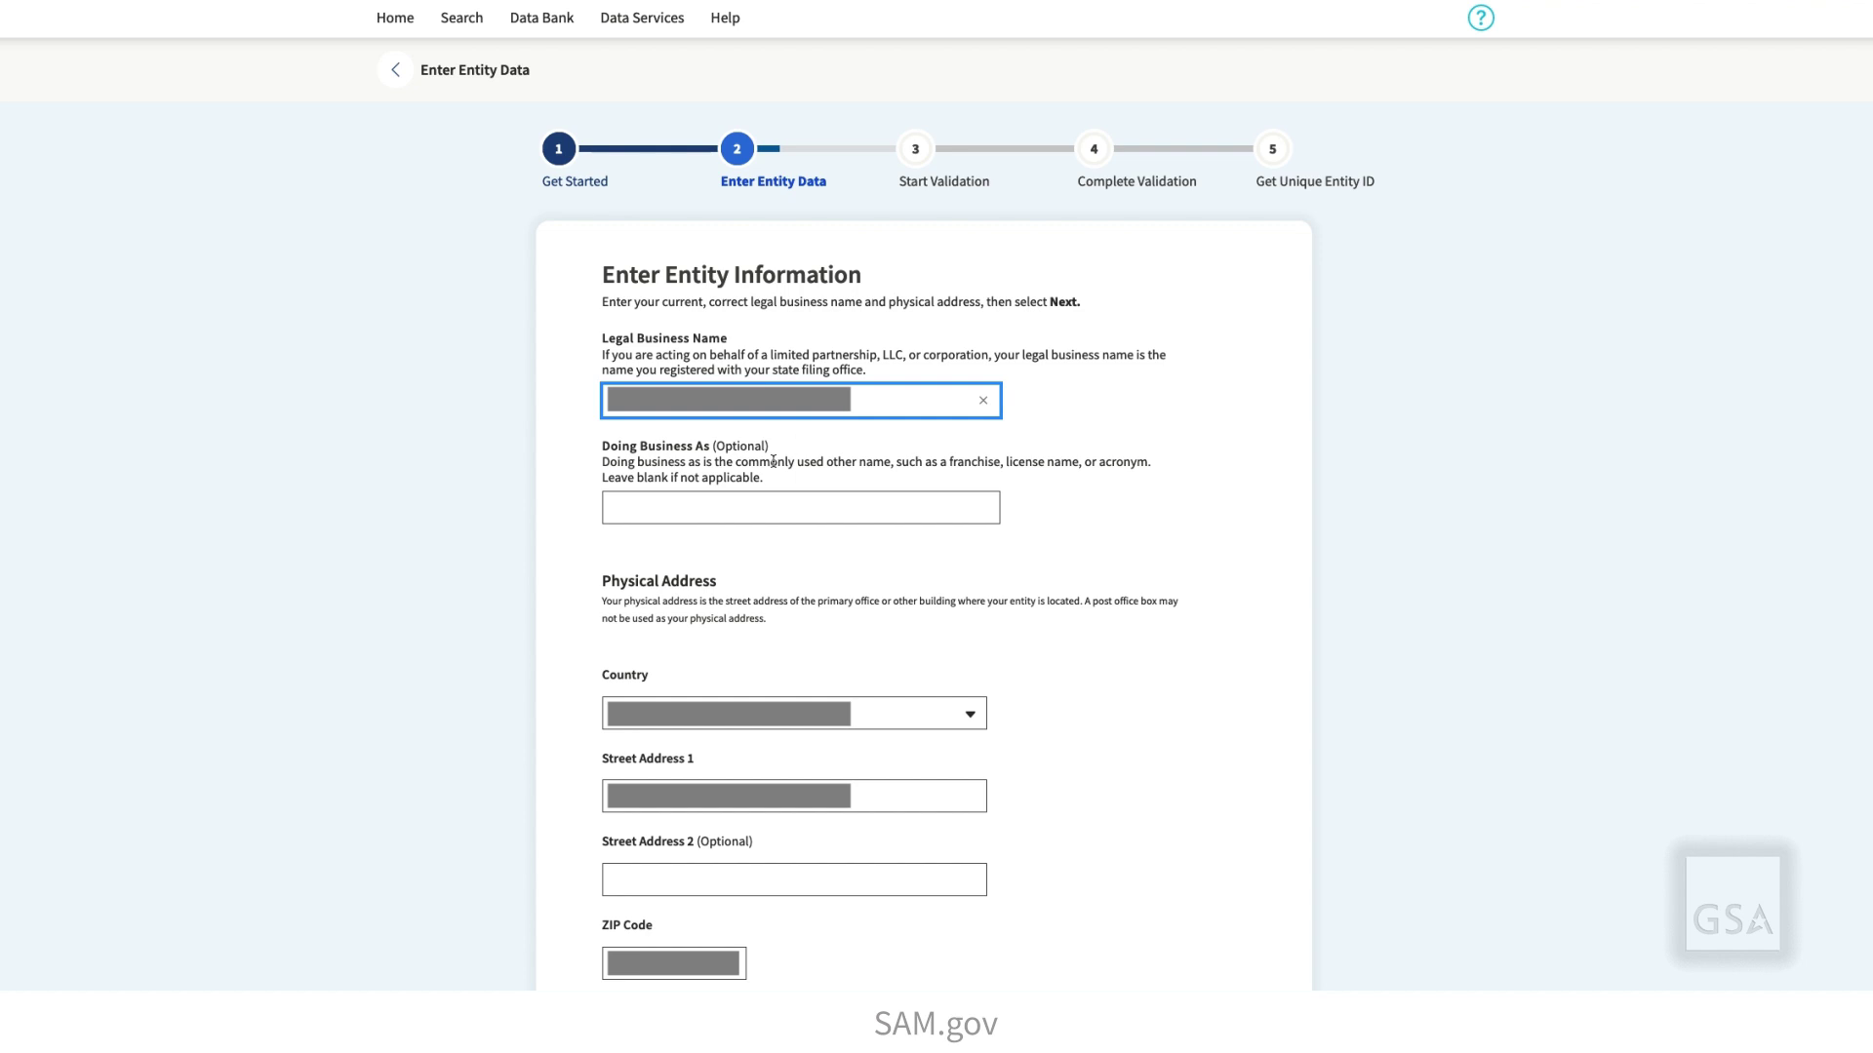
# - Fill in the entity's country, street address line 1, postal code and city, and submit
pyautogui.click(741, 713)
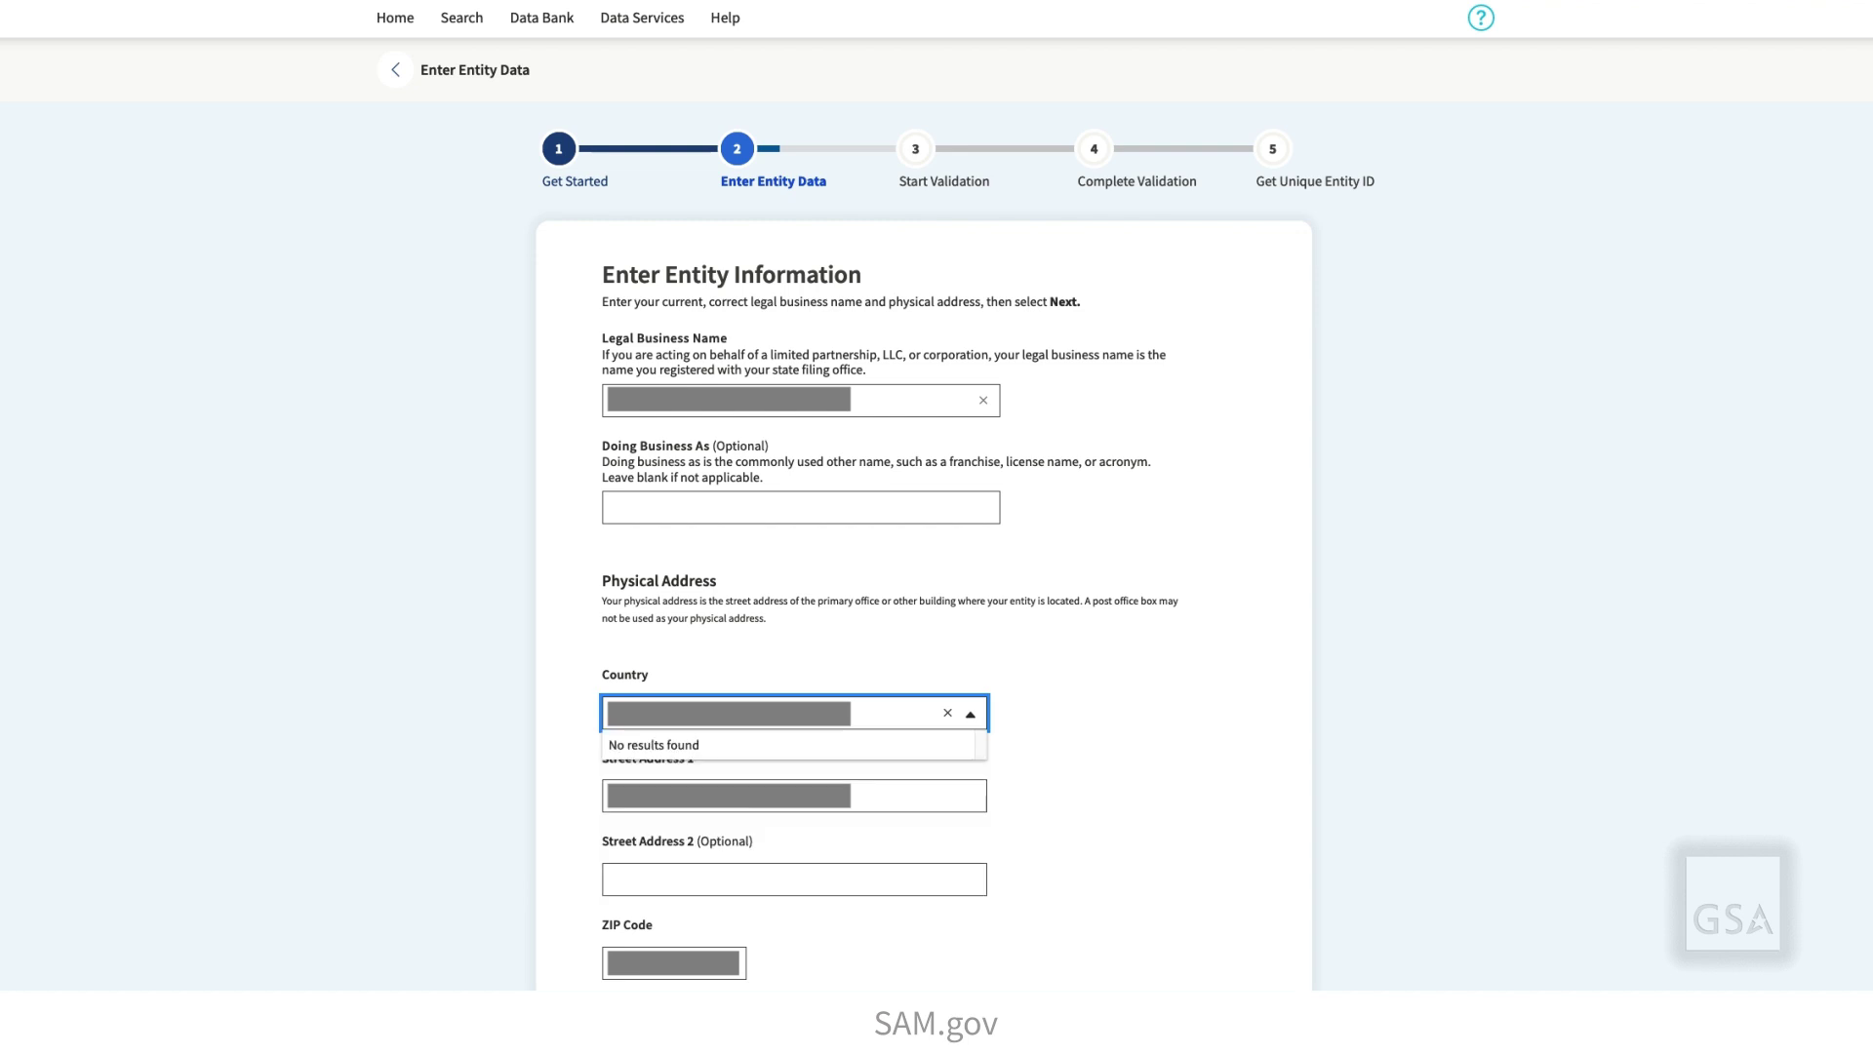
pyautogui.click(655, 816)
pyautogui.click(794, 796)
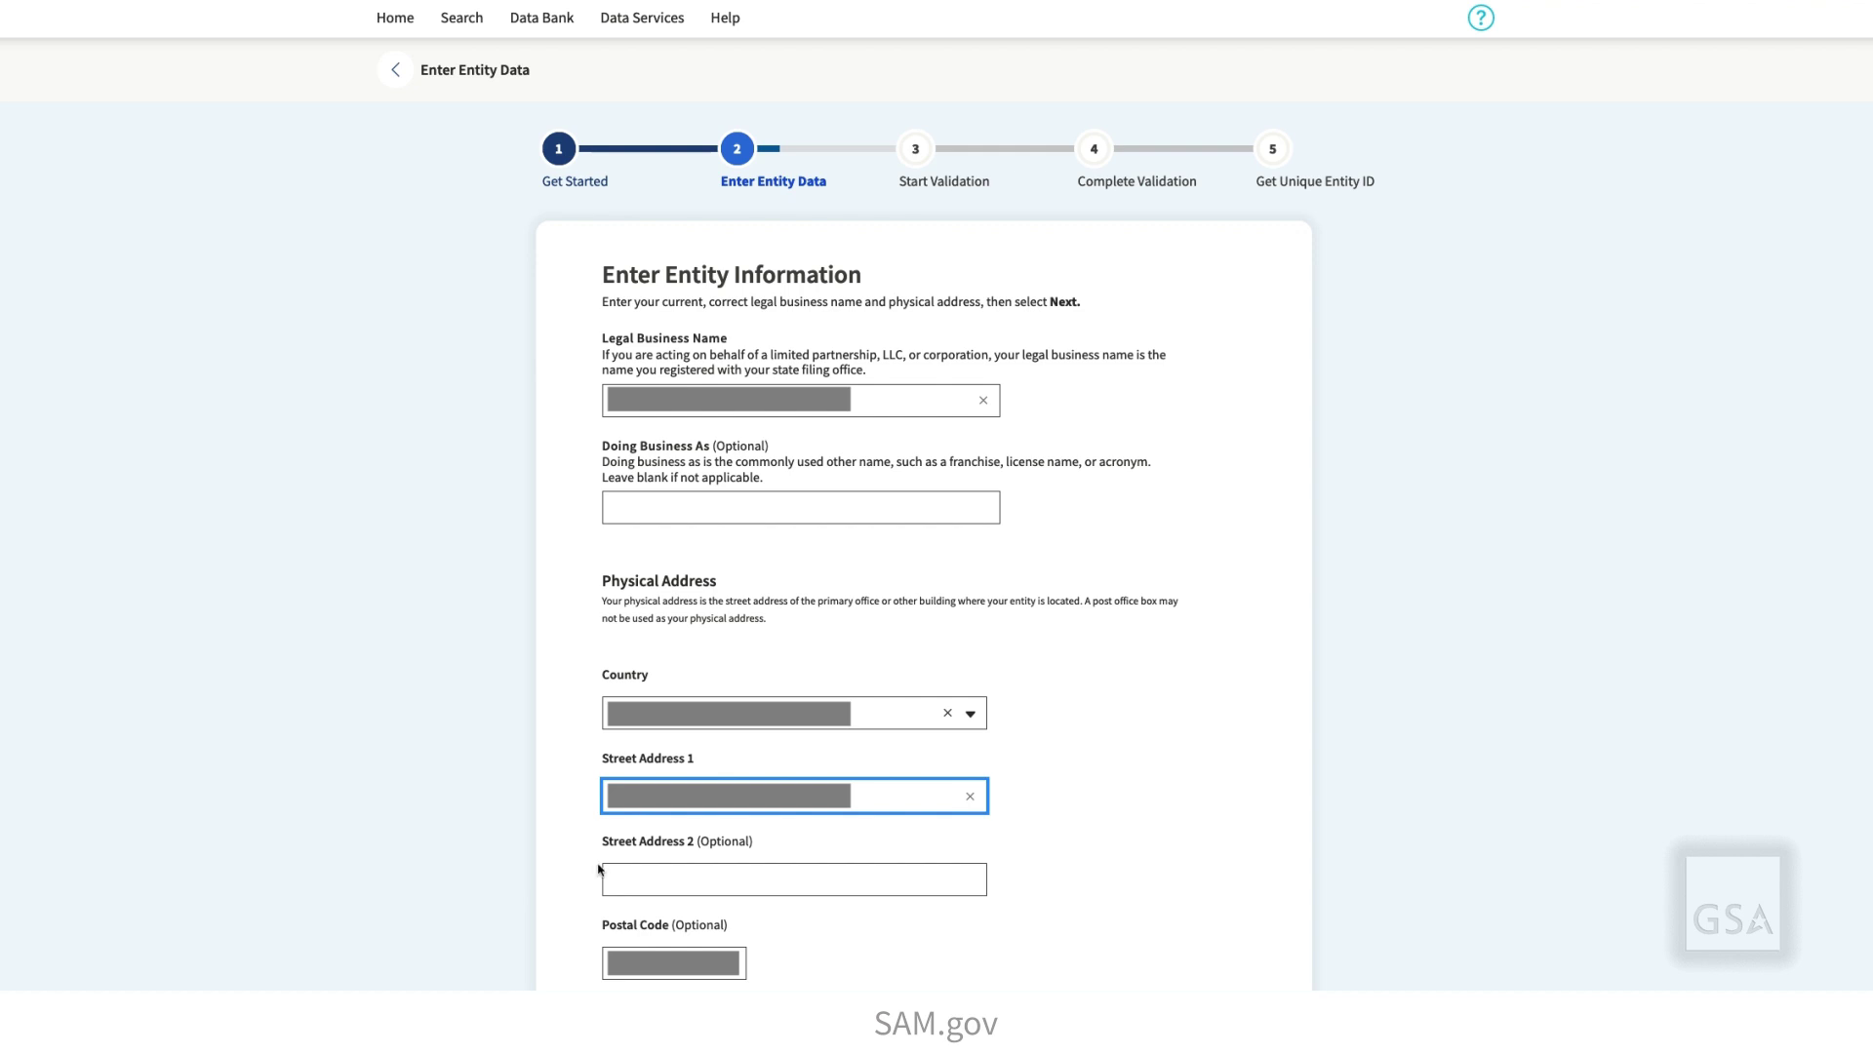
pyautogui.click(673, 963)
pyautogui.scroll(-4, 1190, 839)
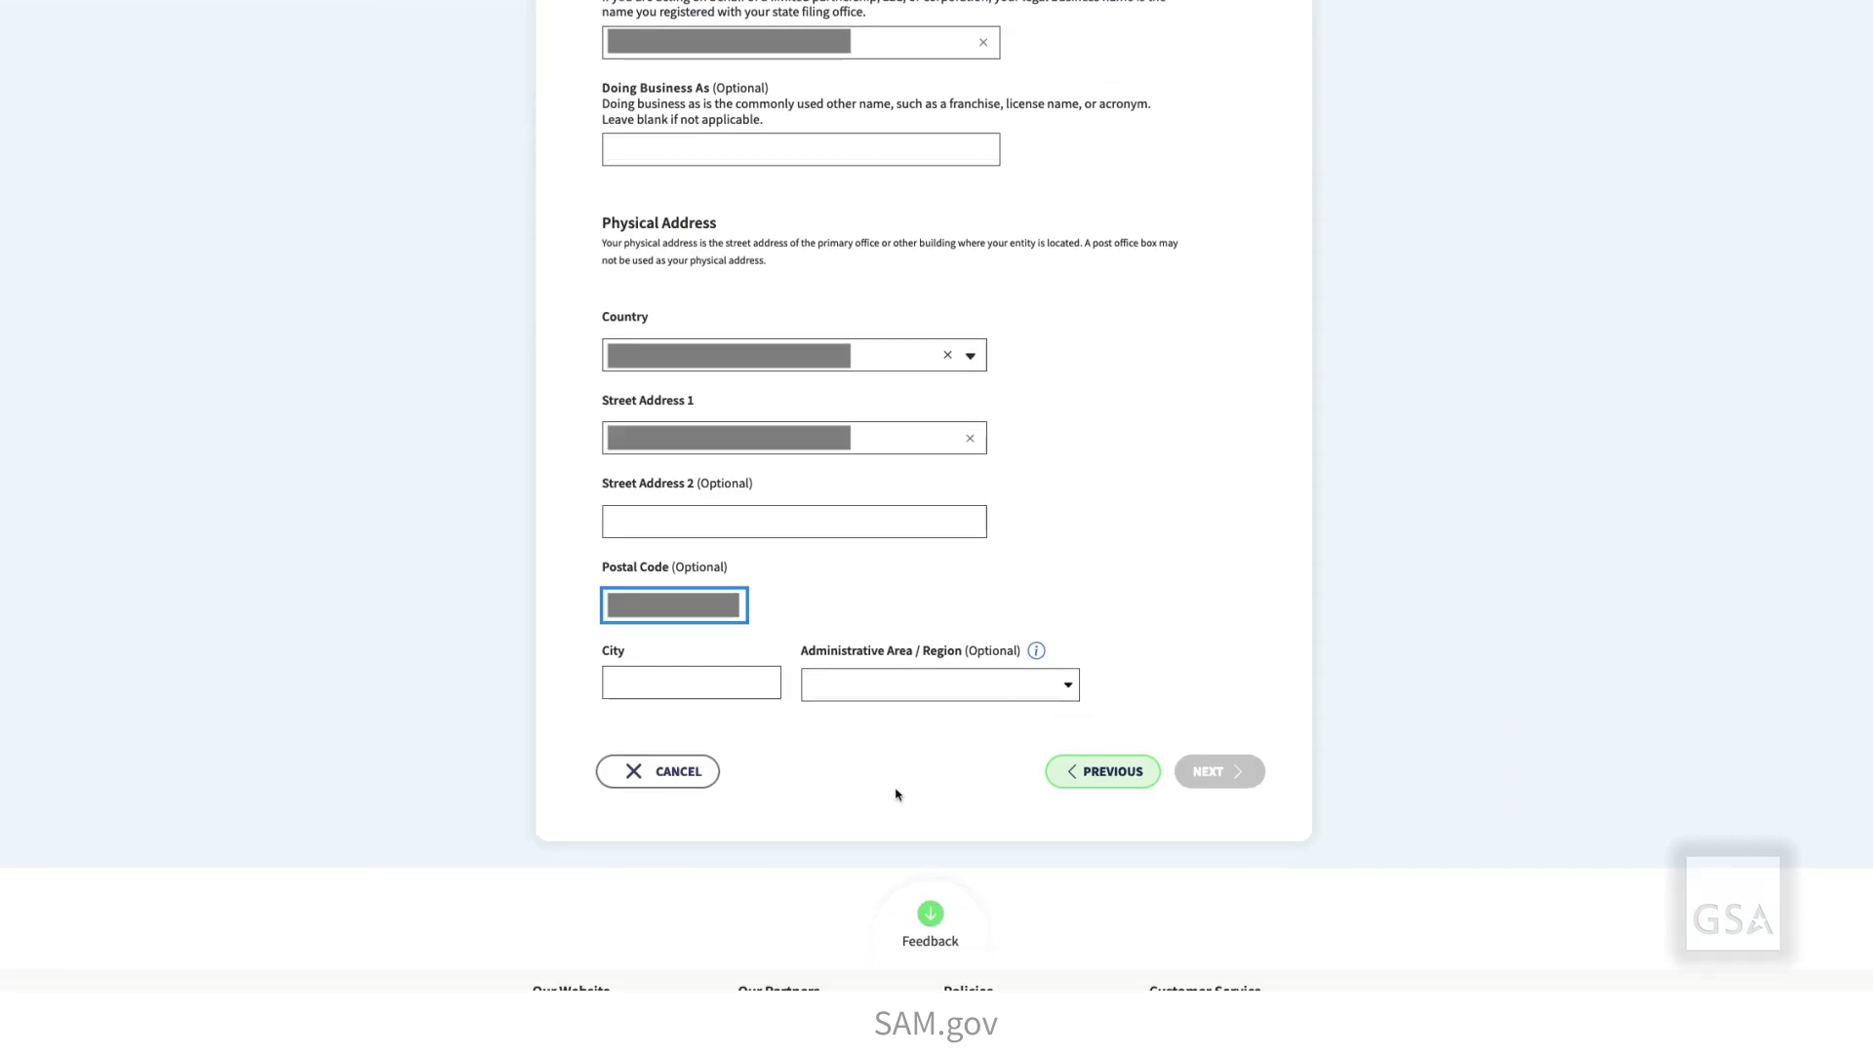
pyautogui.press('Tab')
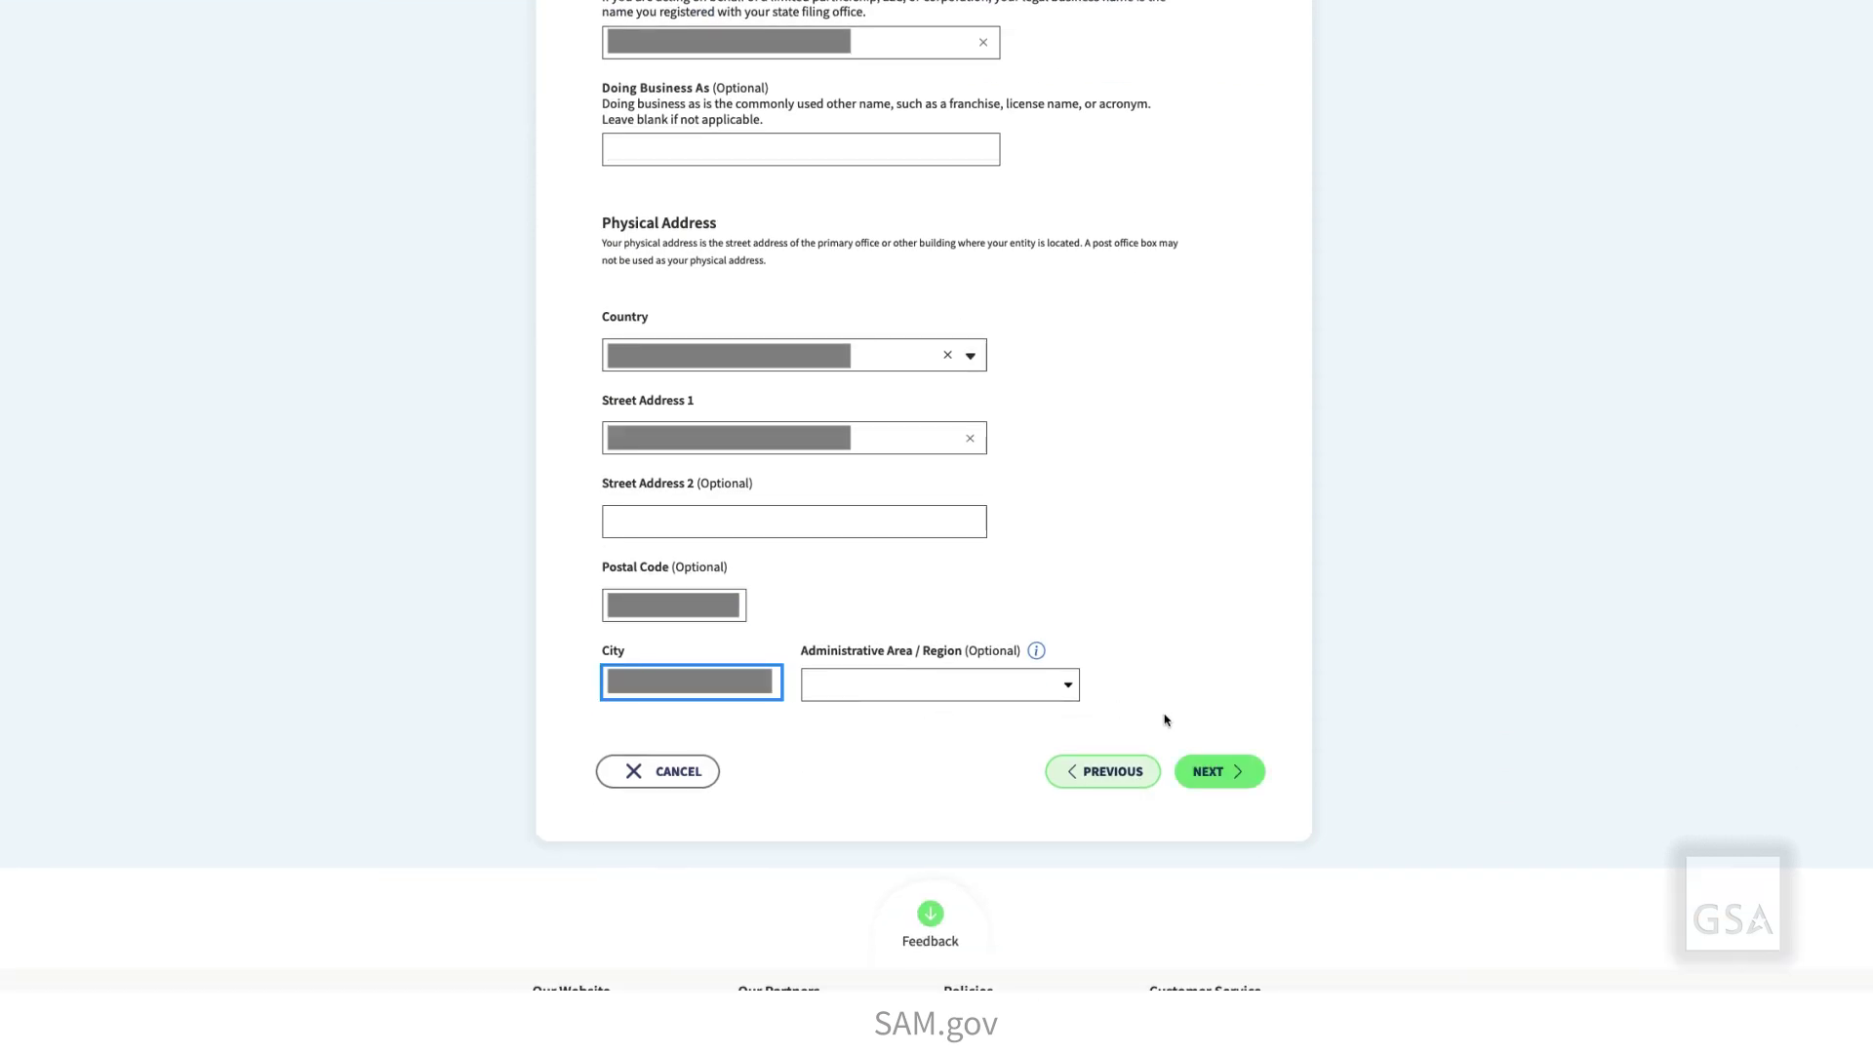
pyautogui.click(1222, 766)
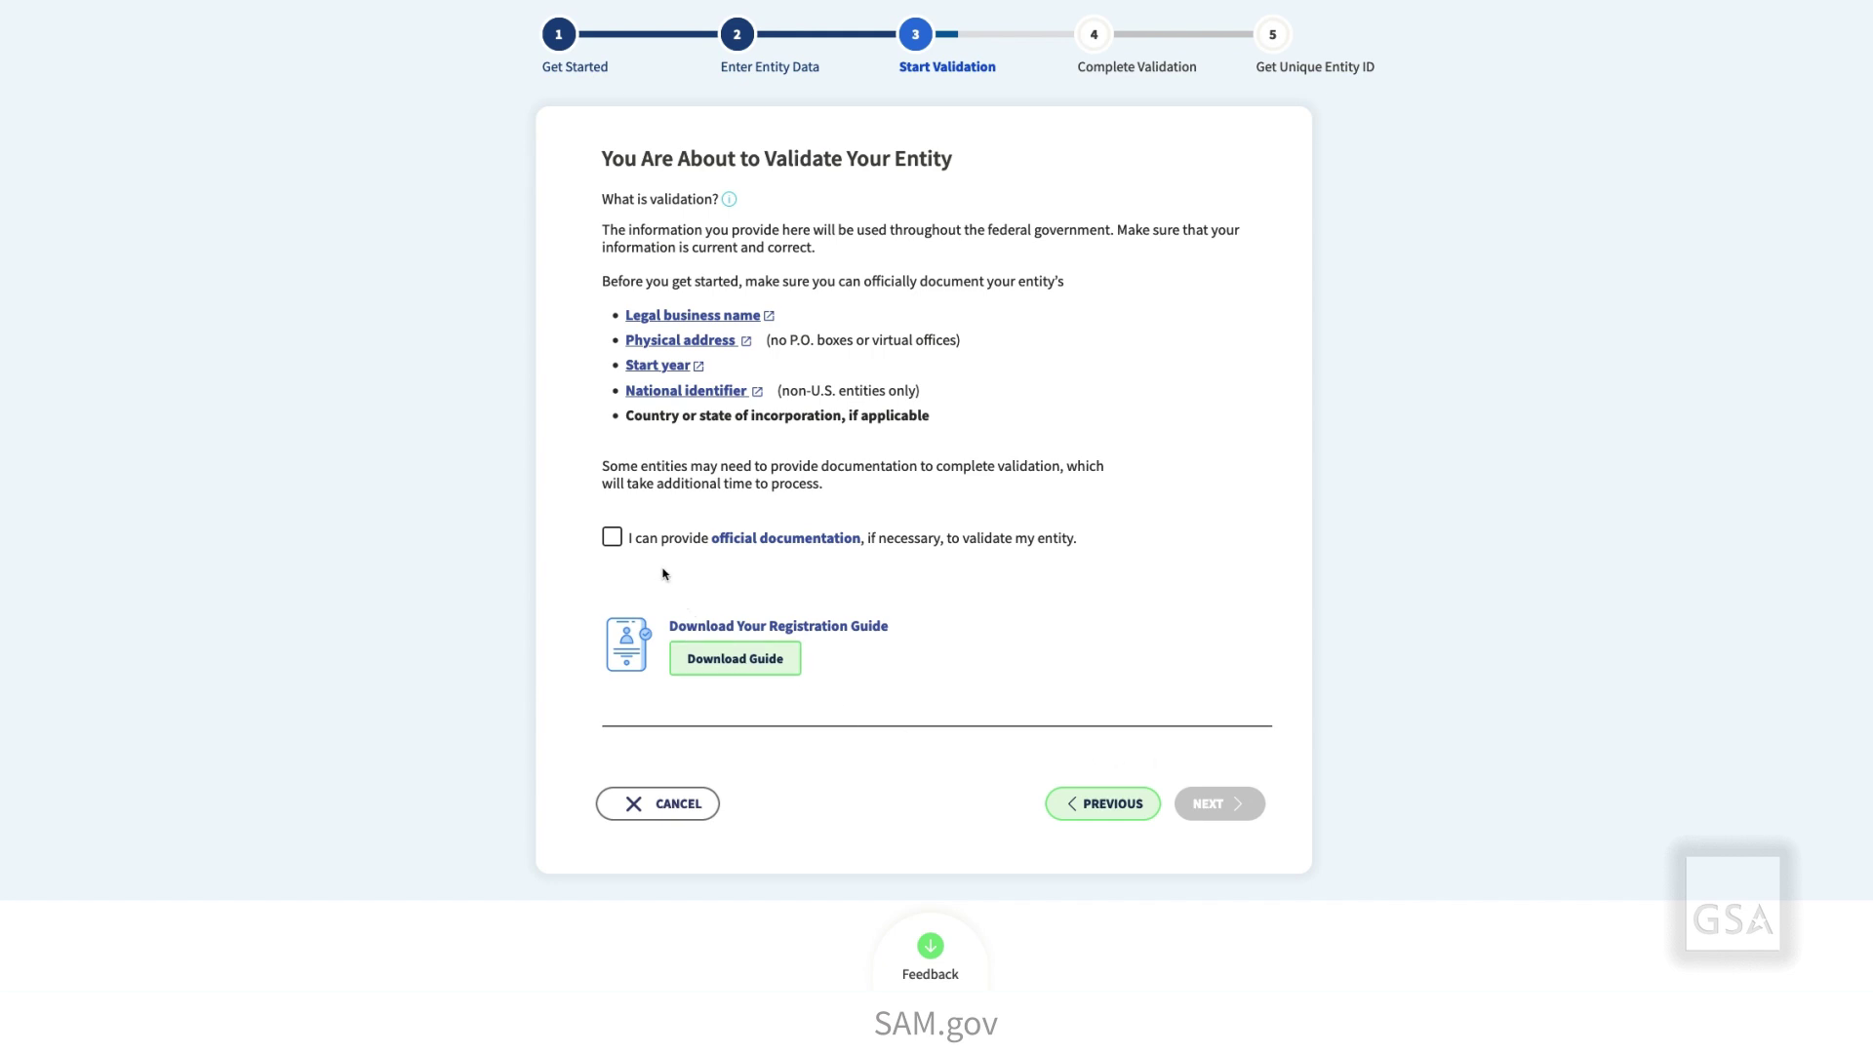
# - Confirm official documentation can be provided and select the recognized matching entity from the list
pyautogui.click(613, 539)
pyautogui.click(1217, 806)
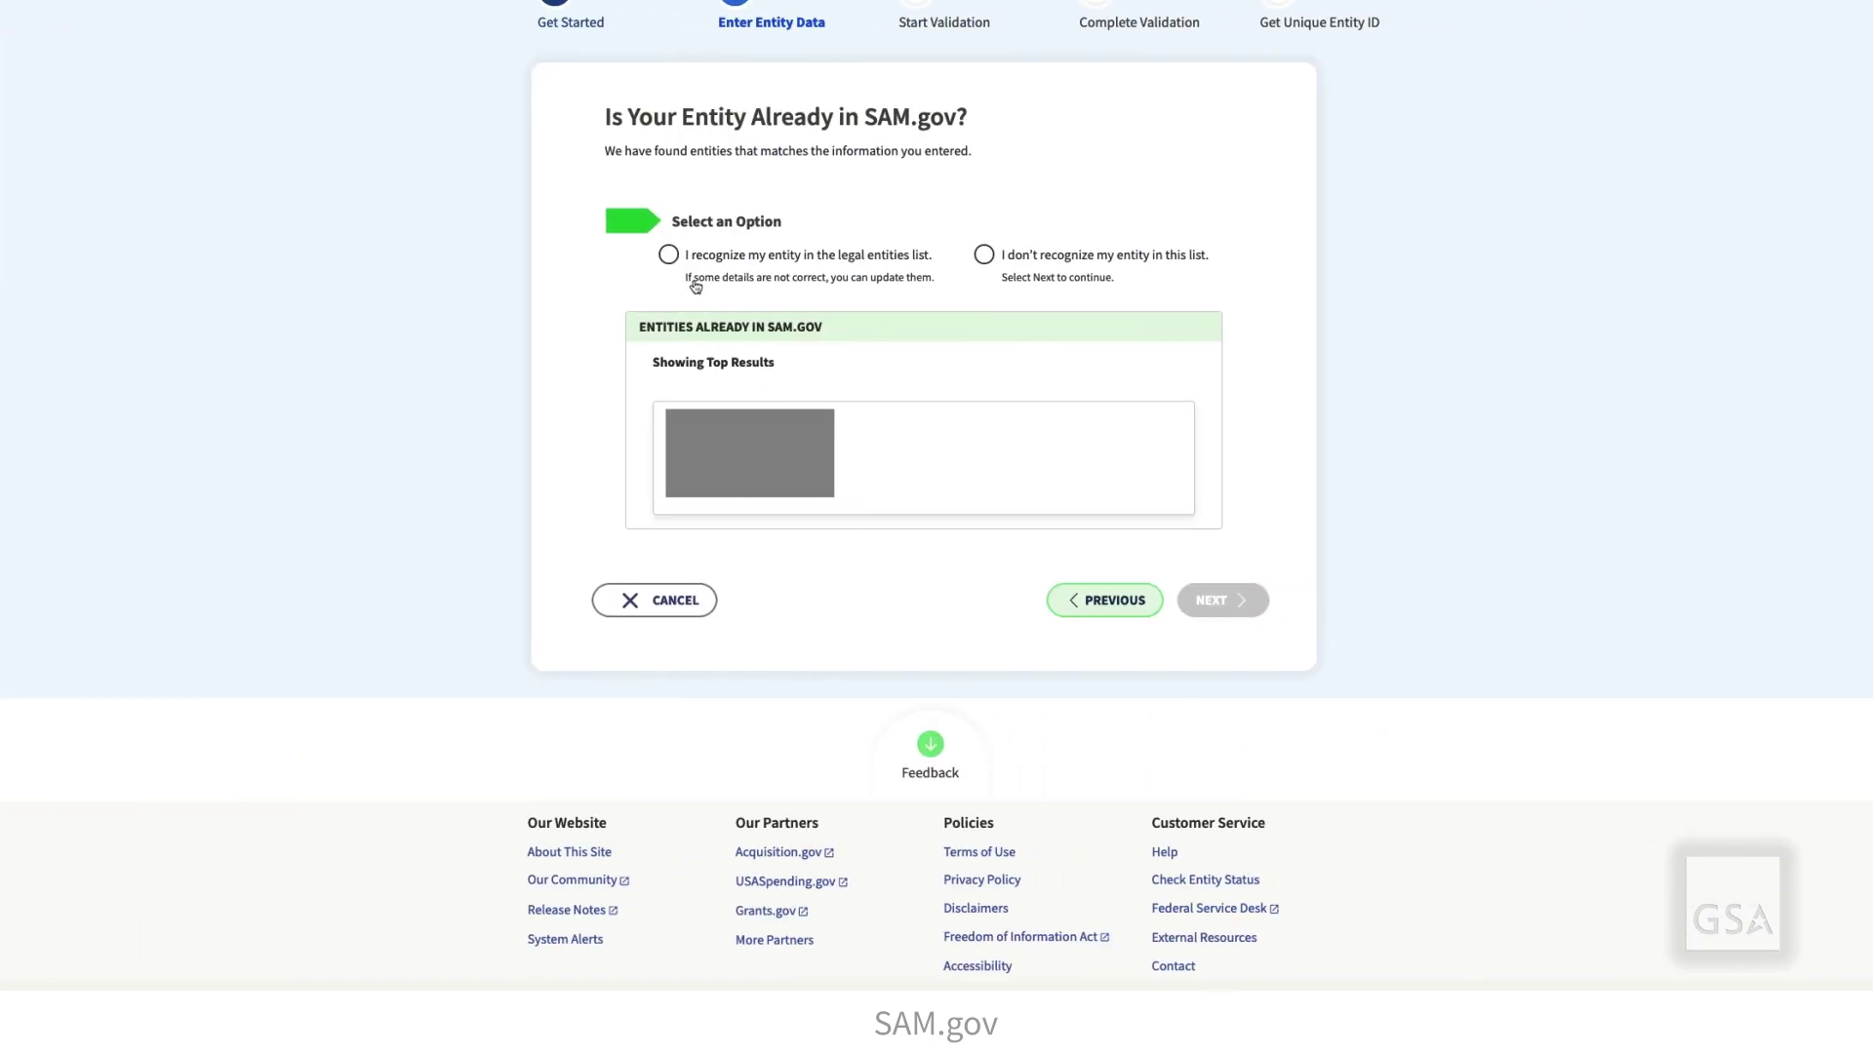
pyautogui.click(669, 256)
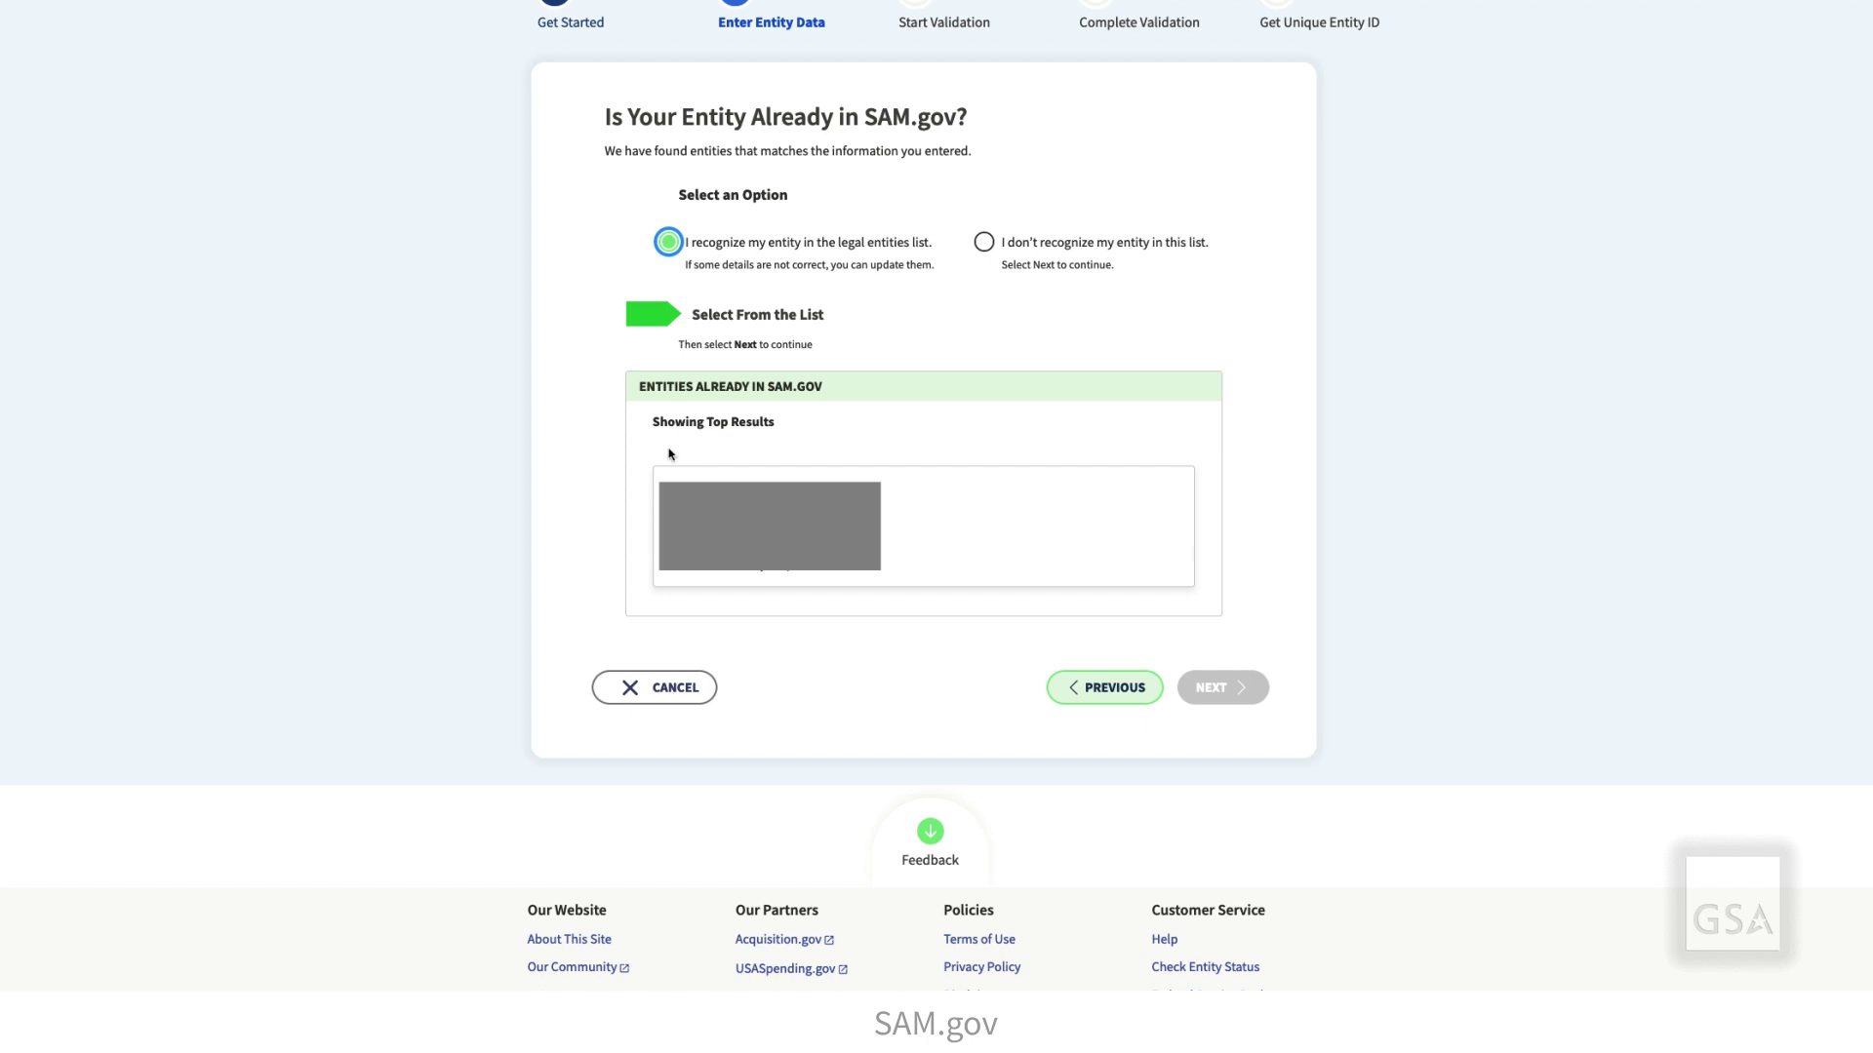
pyautogui.click(888, 527)
pyautogui.click(1211, 688)
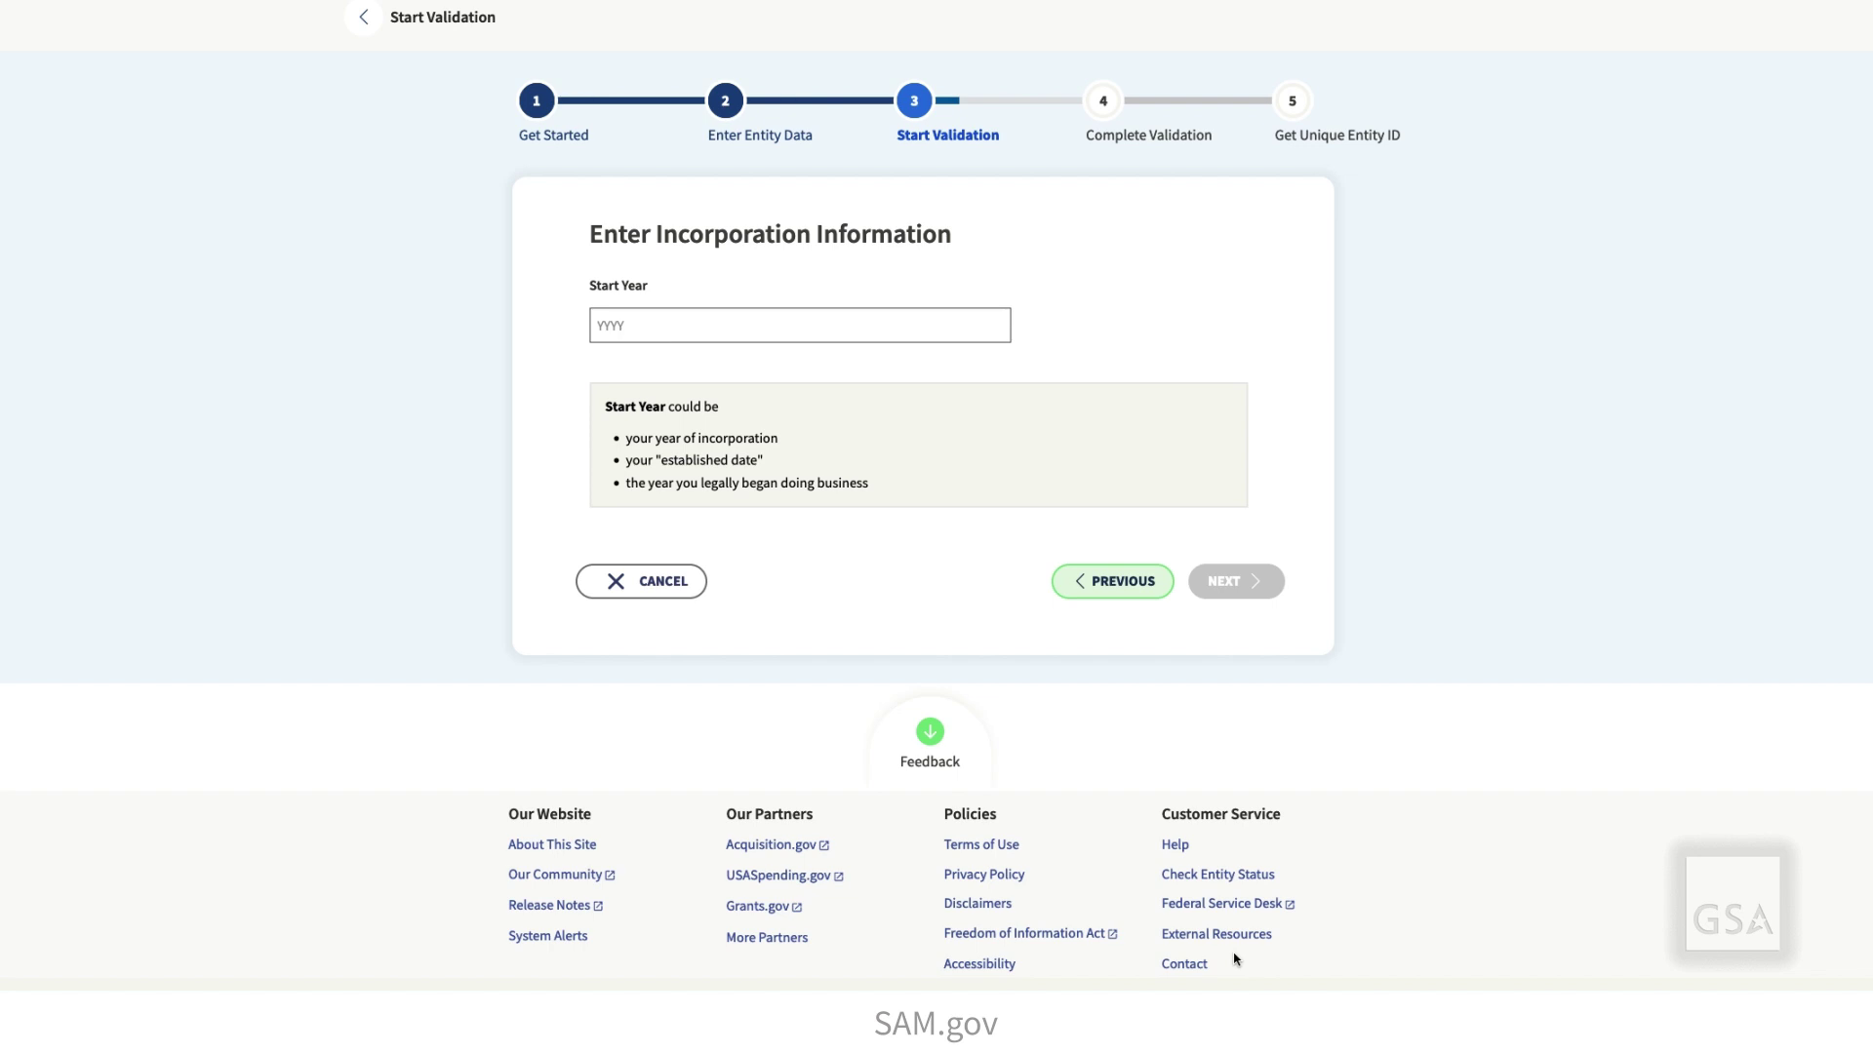
# - Enter 2021 as the entity's start year and accept the entity information as entered
pyautogui.click(642, 327)
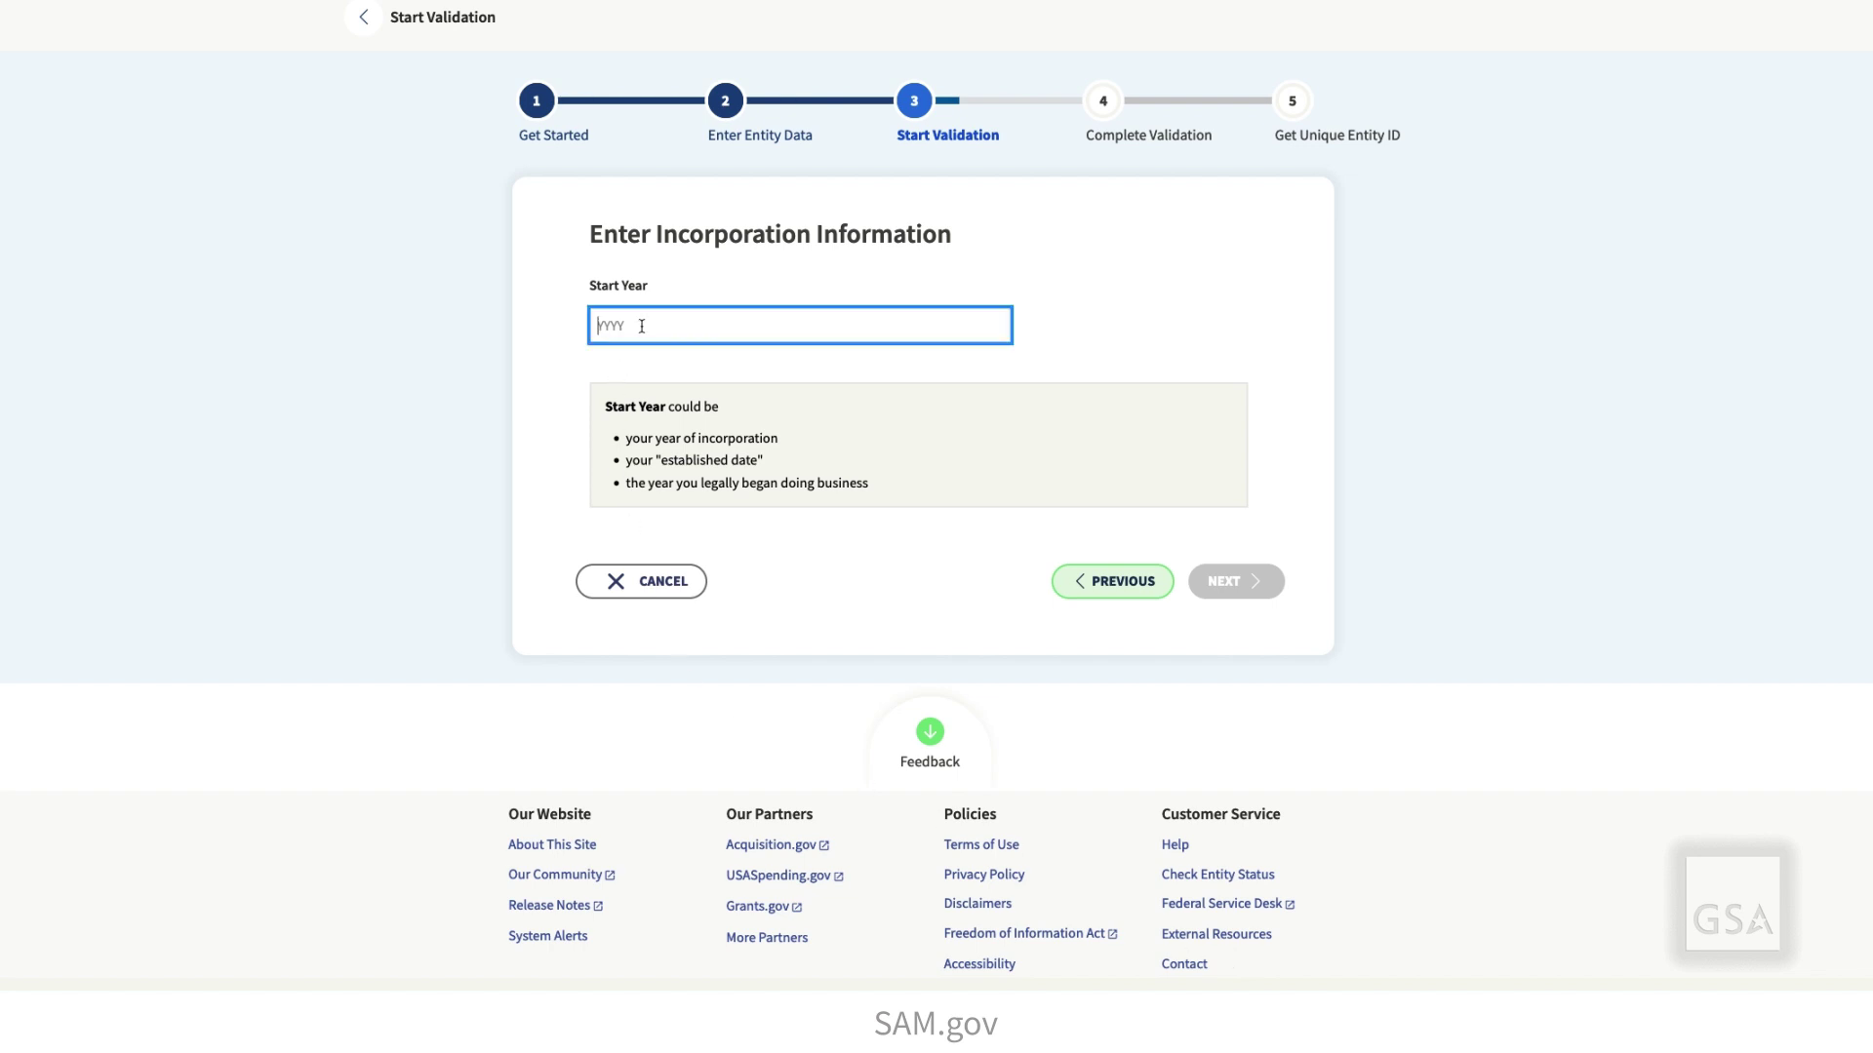
pyautogui.write('2021')
pyautogui.click(1218, 582)
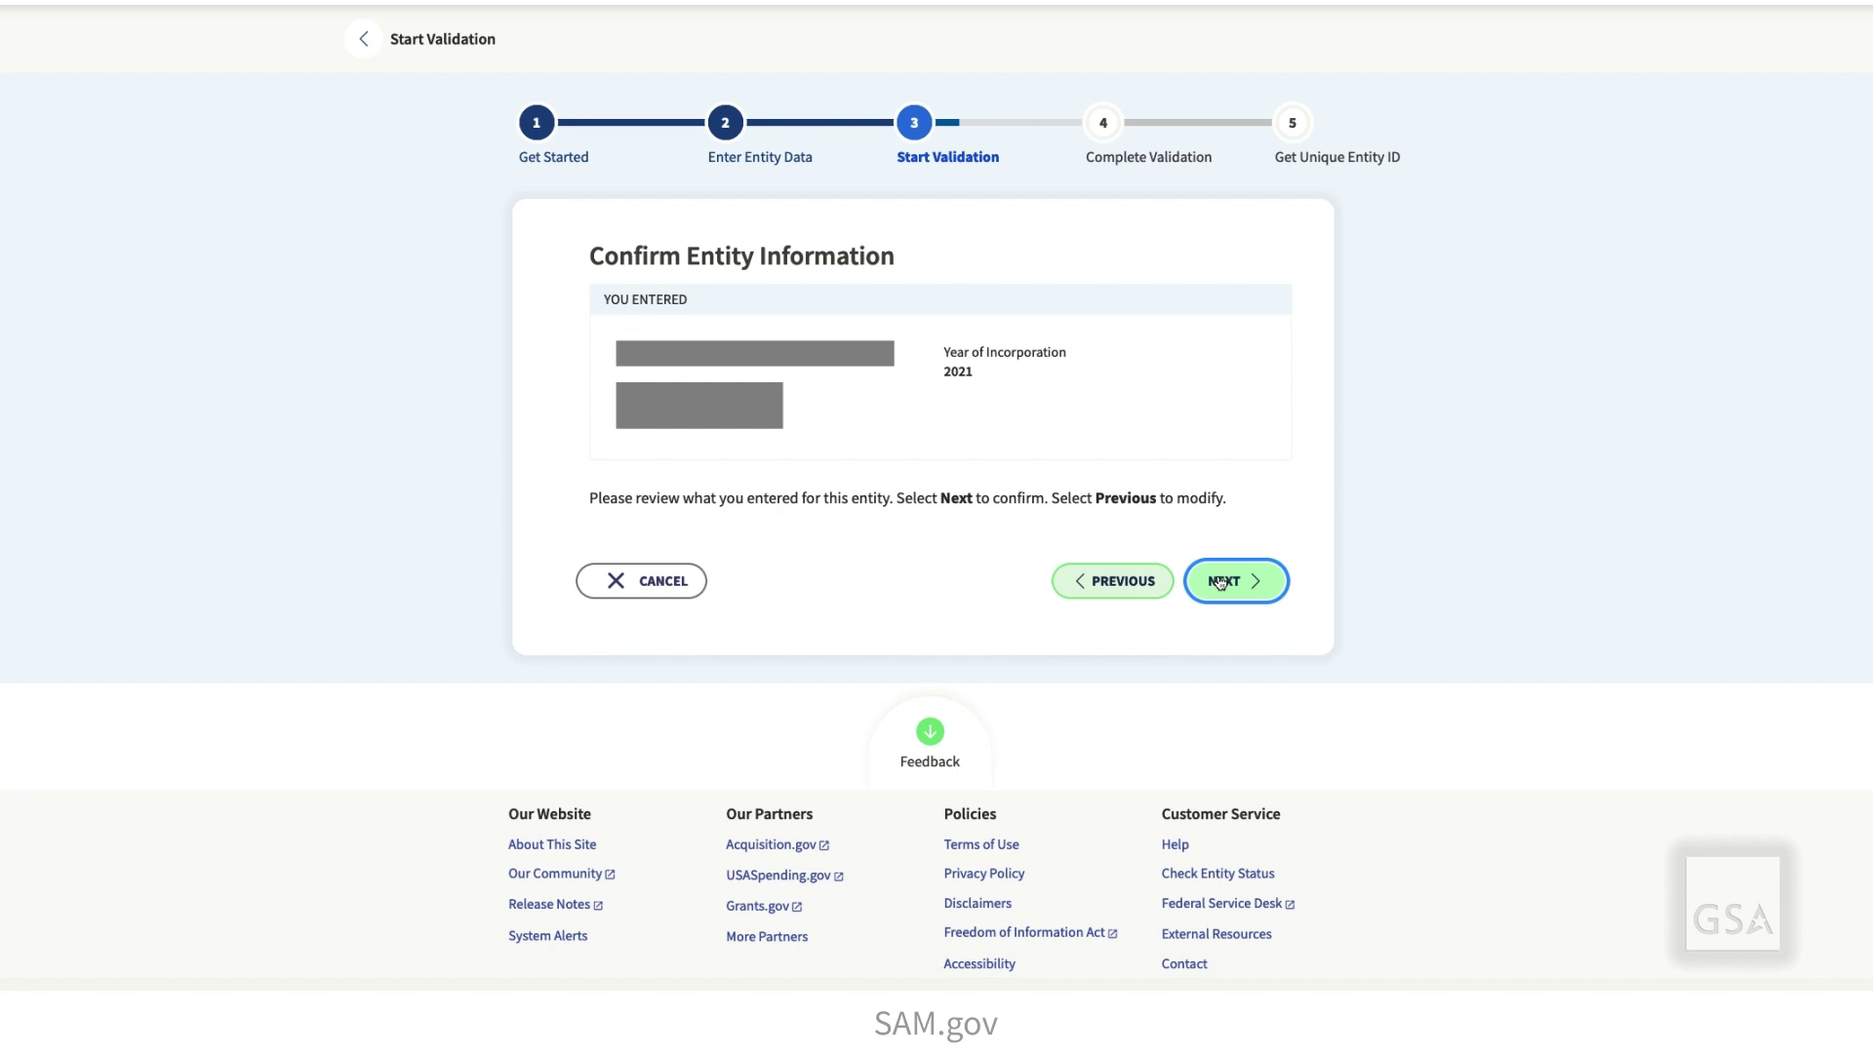
pyautogui.click(1219, 583)
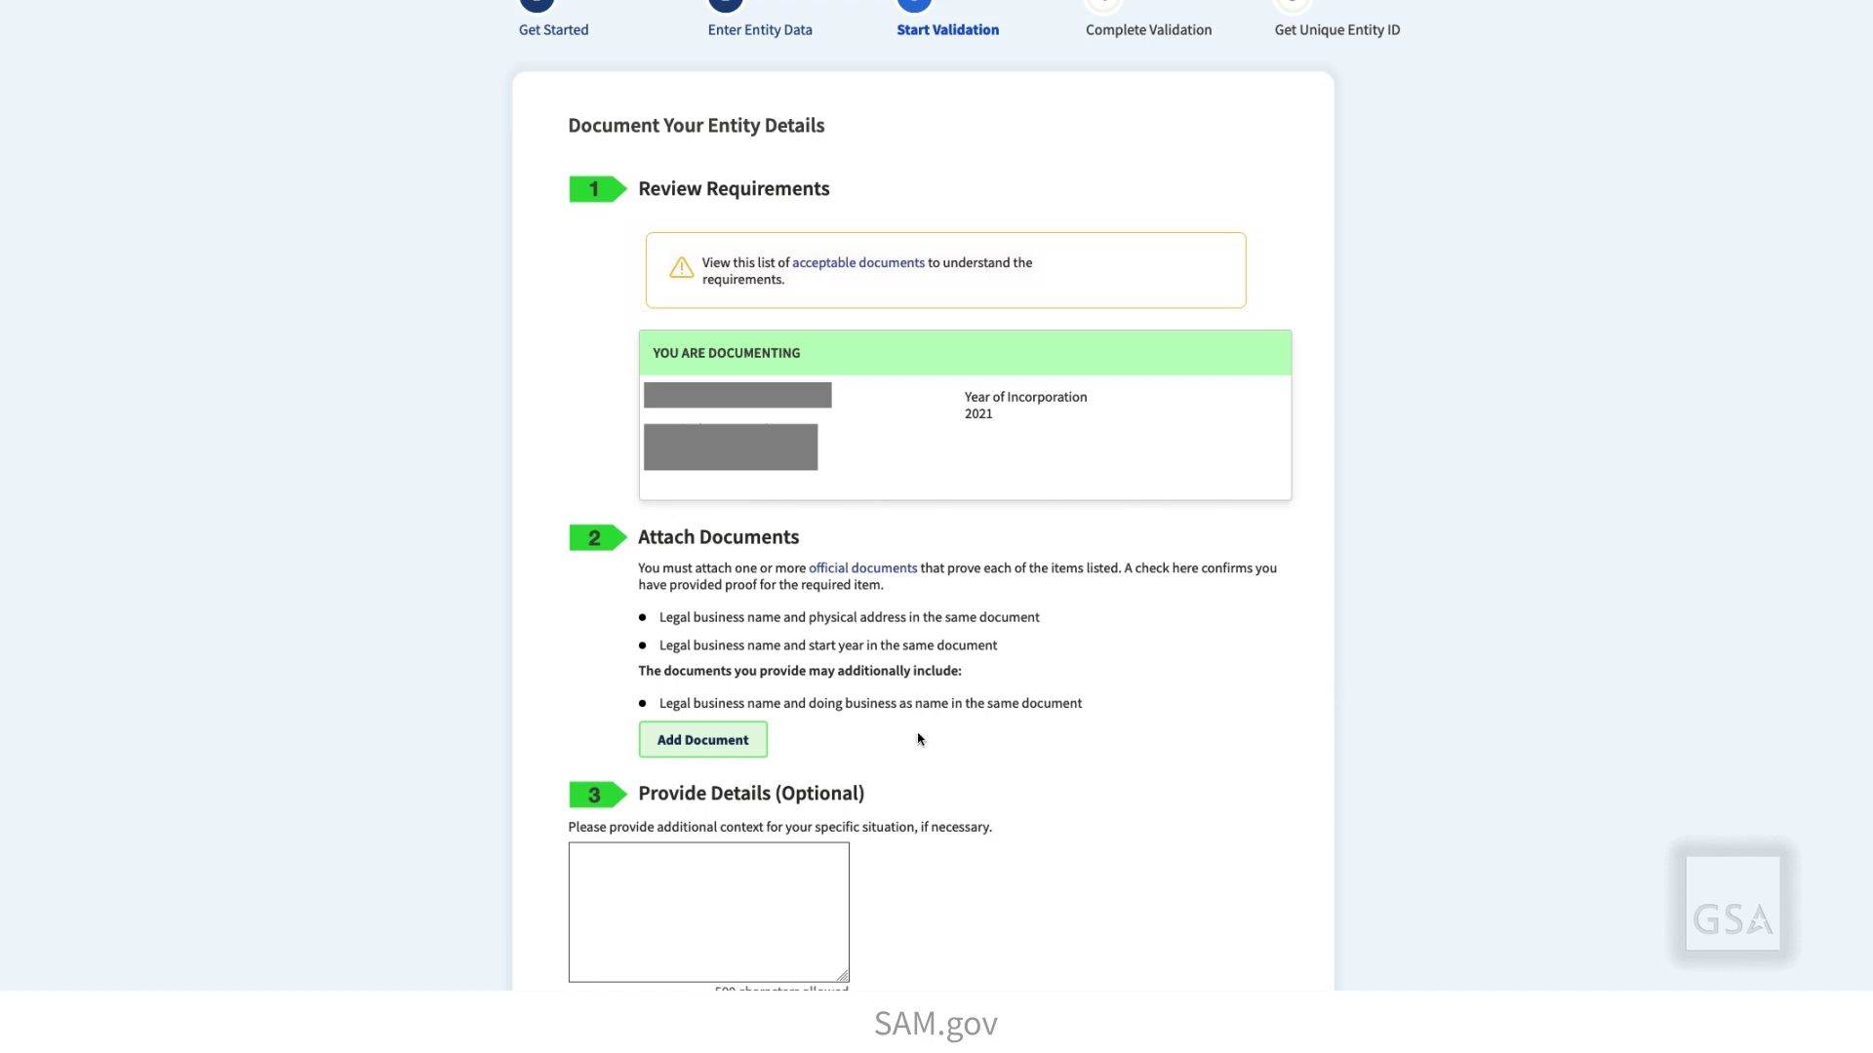
# - Submit an Articles of incorporation/organization document, marking all three items it proves
pyautogui.click(721, 749)
pyautogui.click(606, 305)
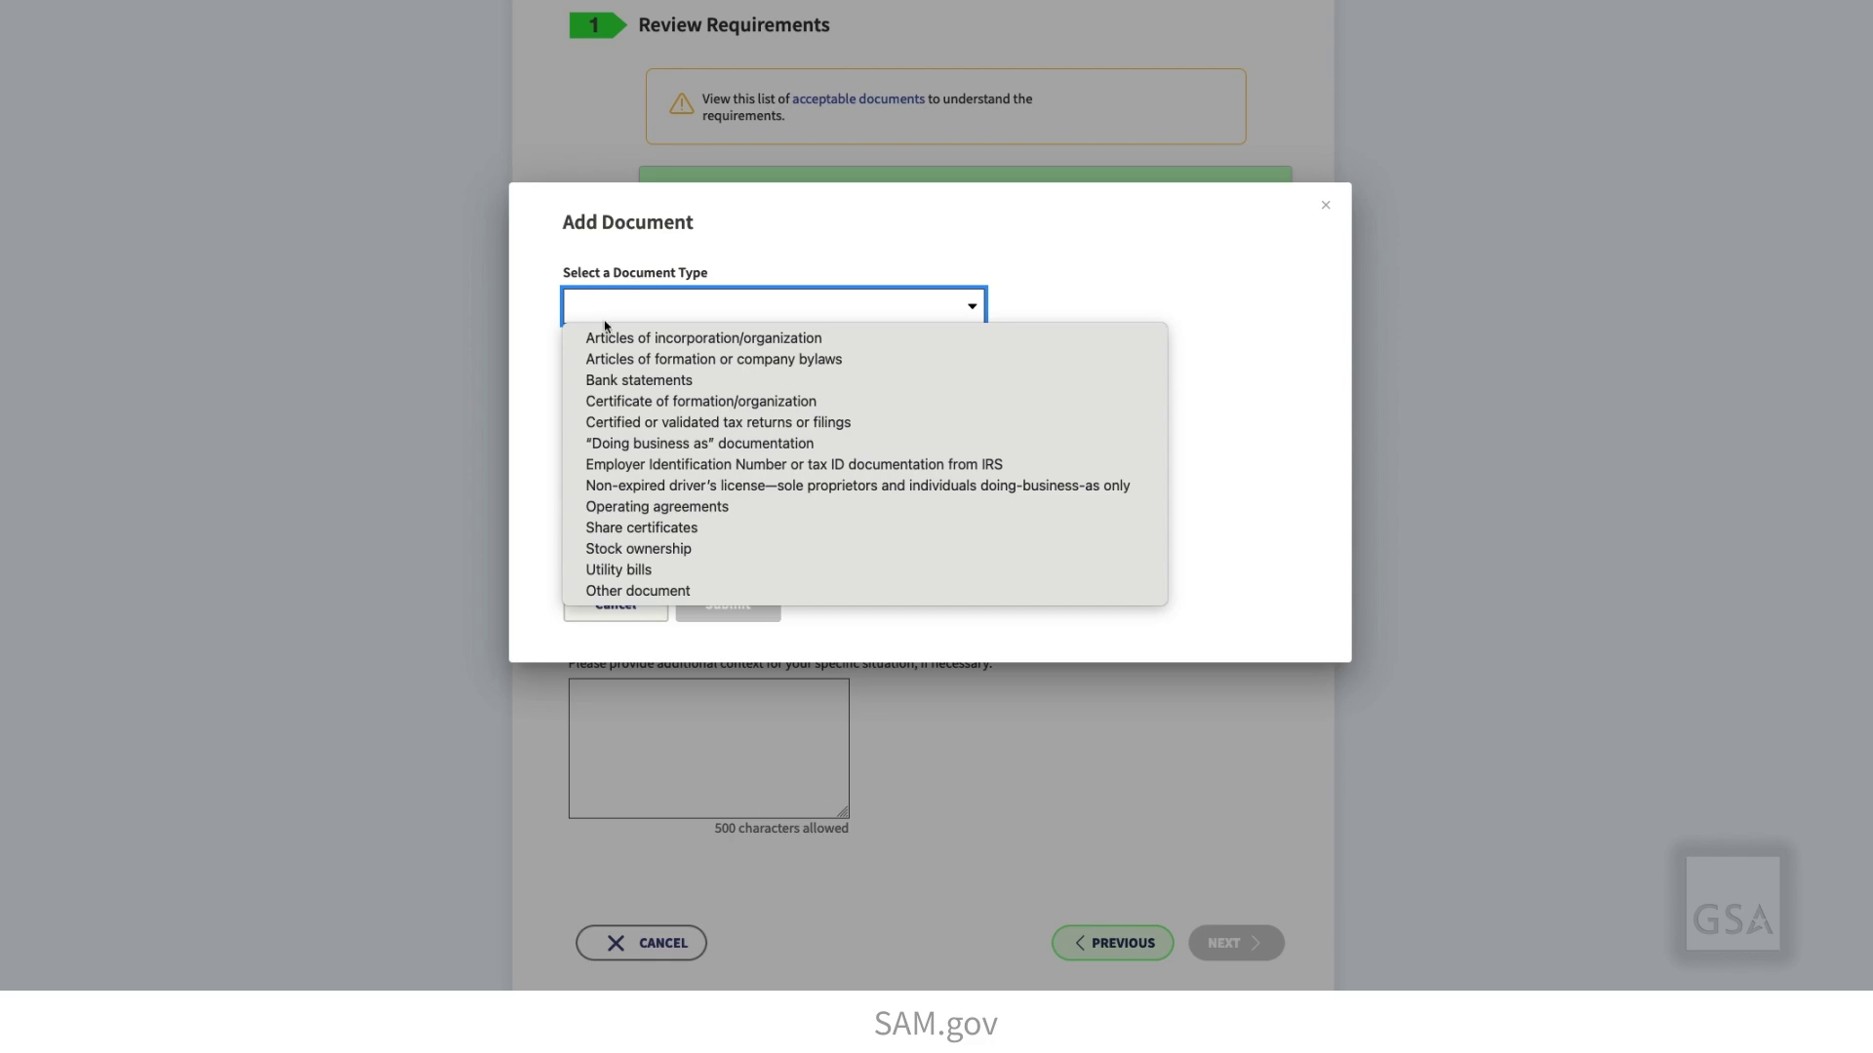
pyautogui.click(611, 336)
pyautogui.click(574, 377)
pyautogui.click(573, 405)
pyautogui.click(573, 435)
pyautogui.click(749, 606)
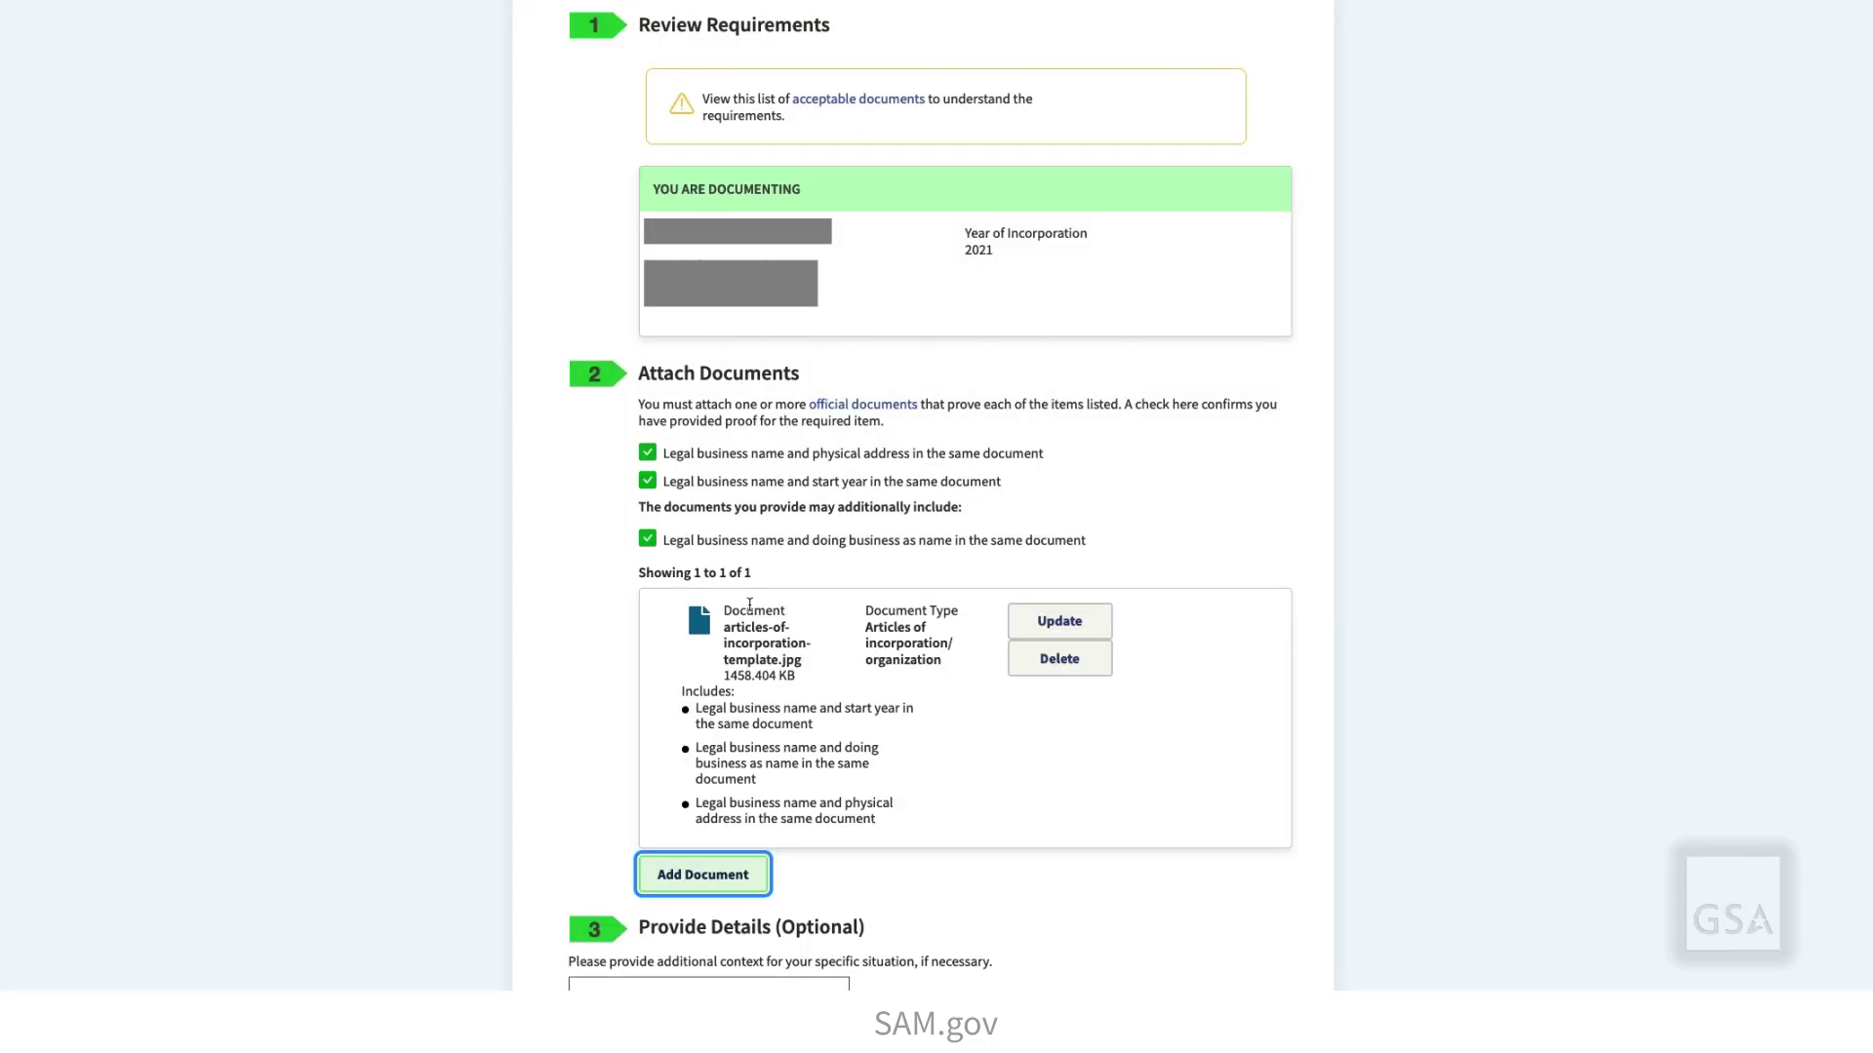
pyautogui.scroll(-3, 1268, 488)
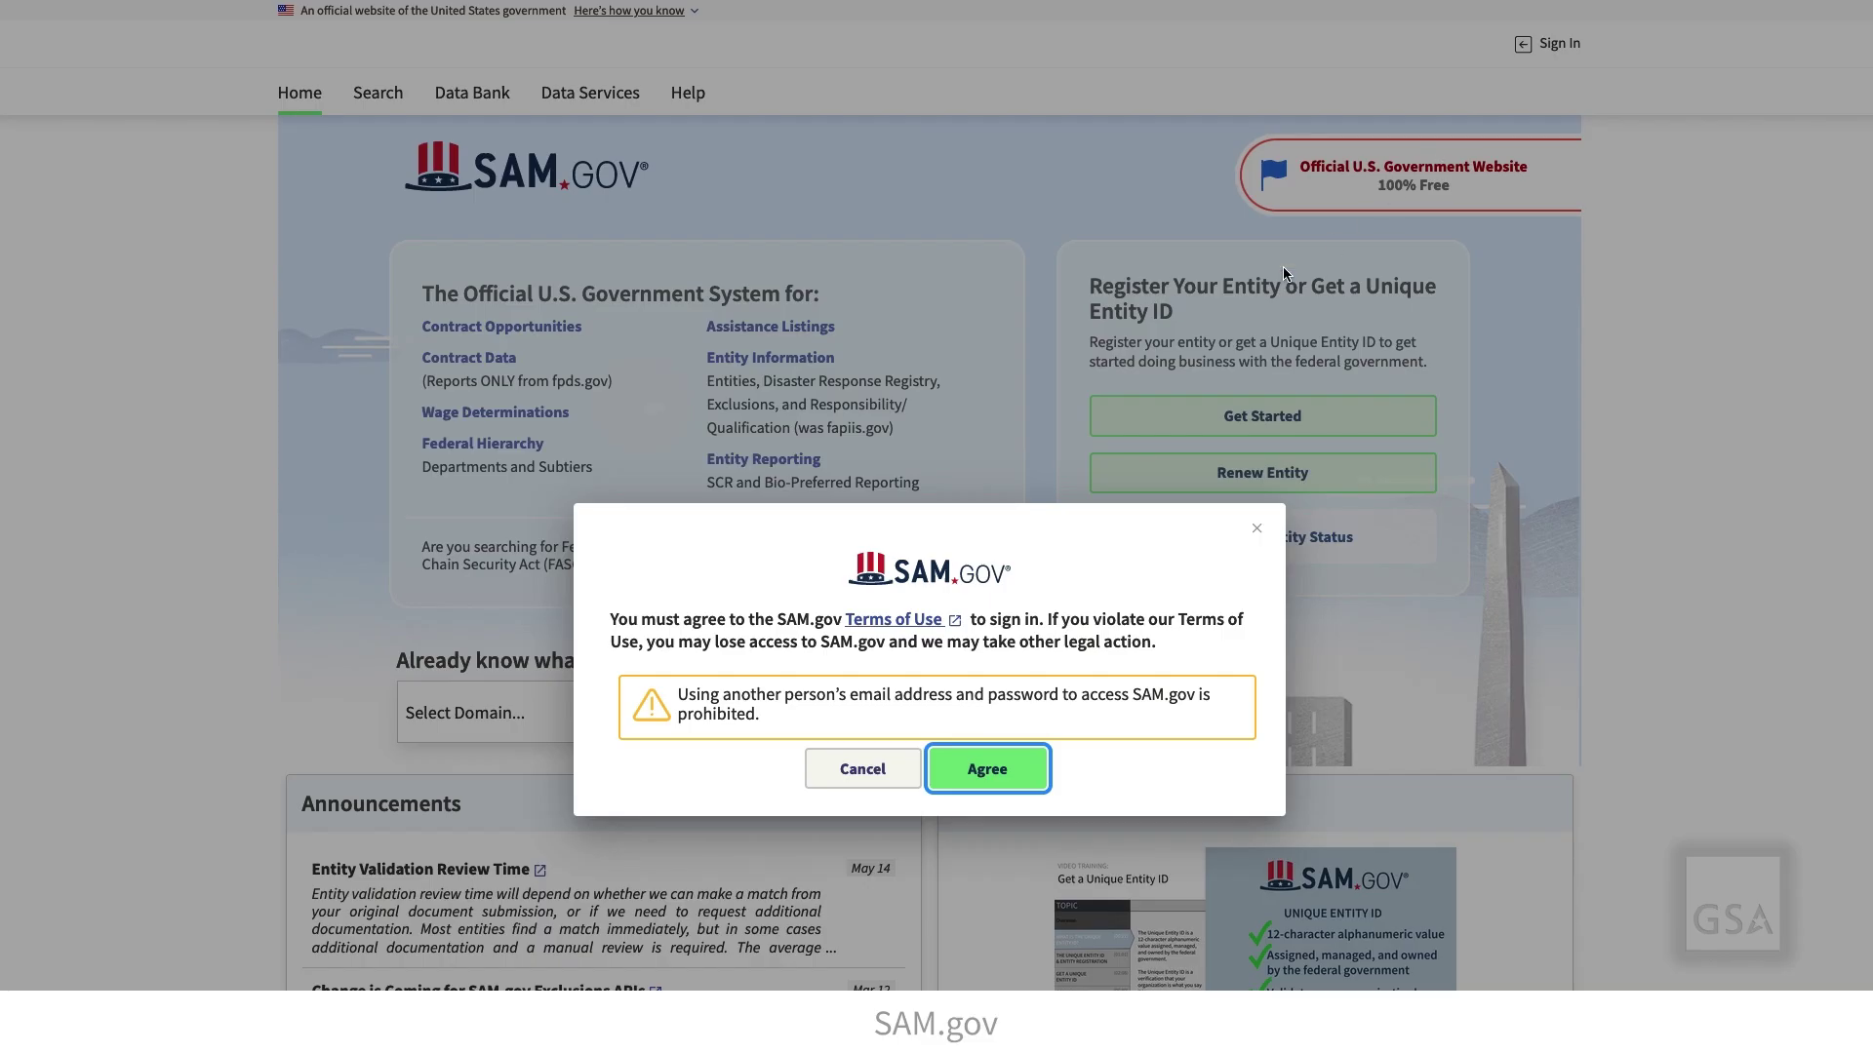
# - Agree to the terms, enter the password, and open the ID Assigned entity's pending confirmation
pyautogui.click(944, 766)
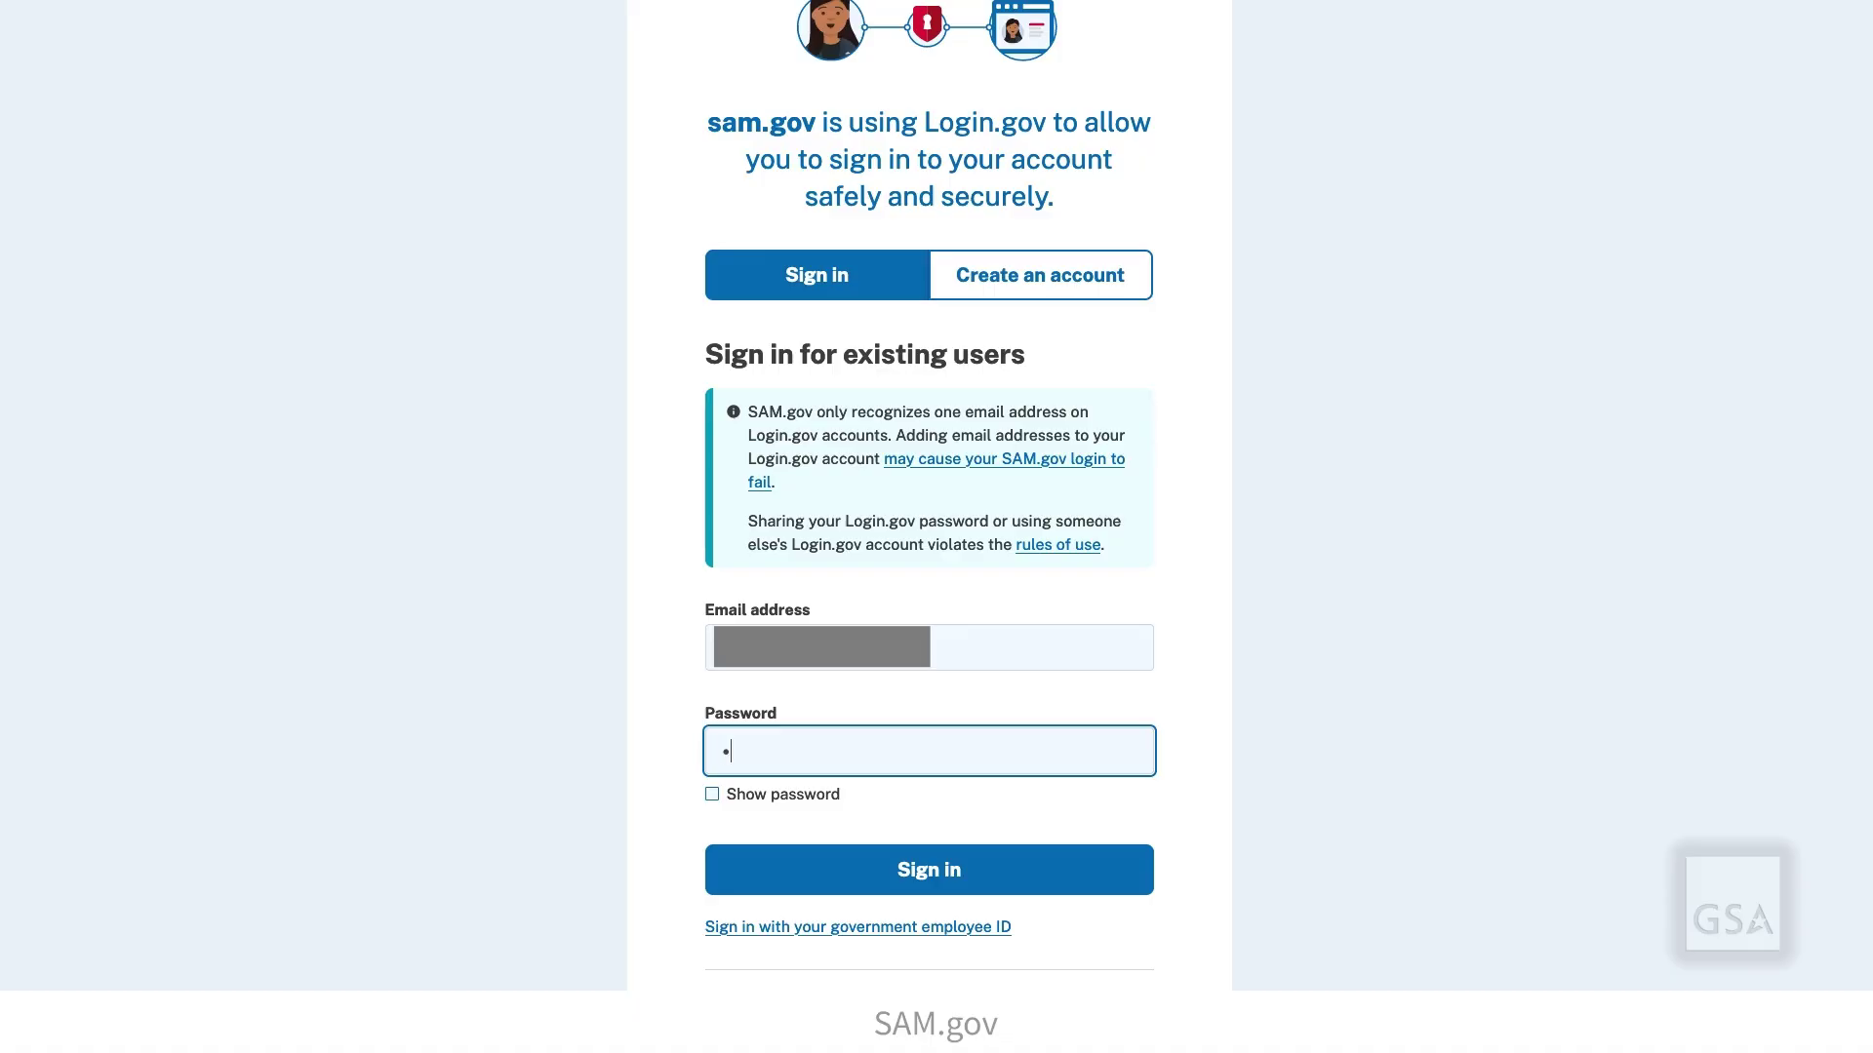
pyautogui.write('•••••••••')
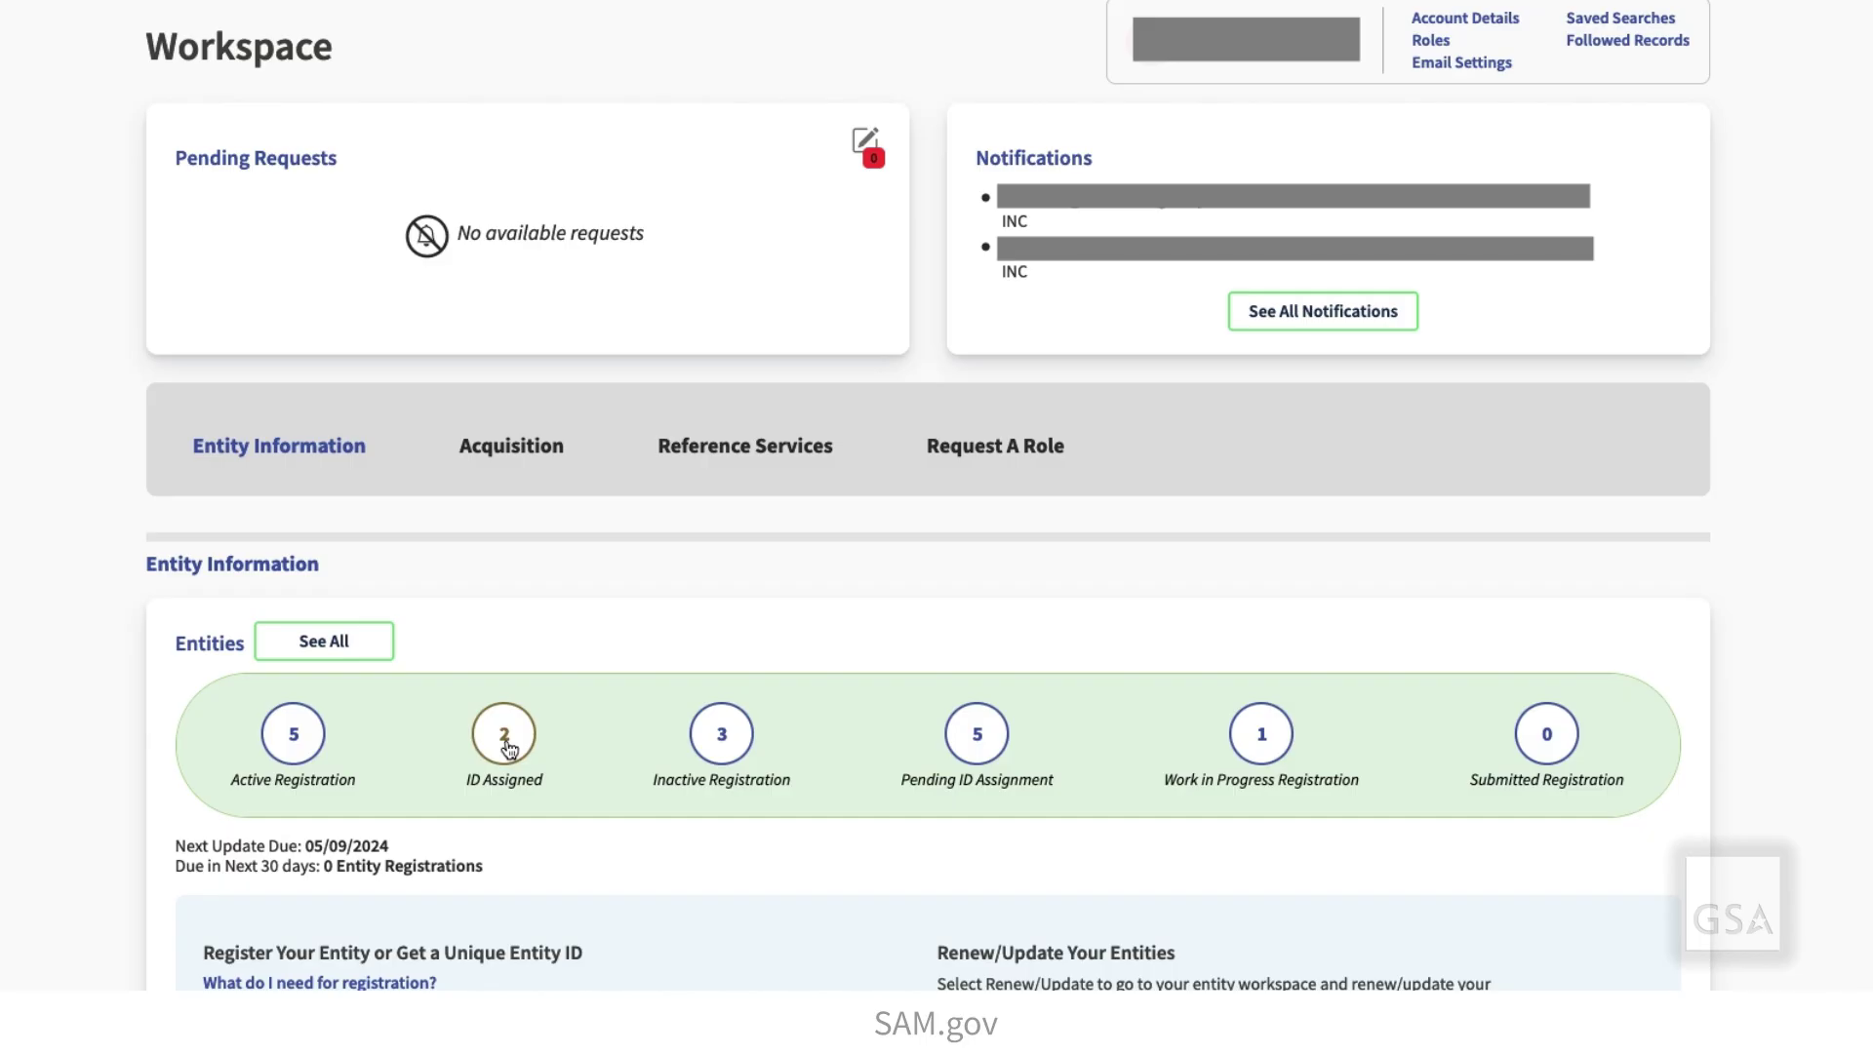
pyautogui.click(505, 735)
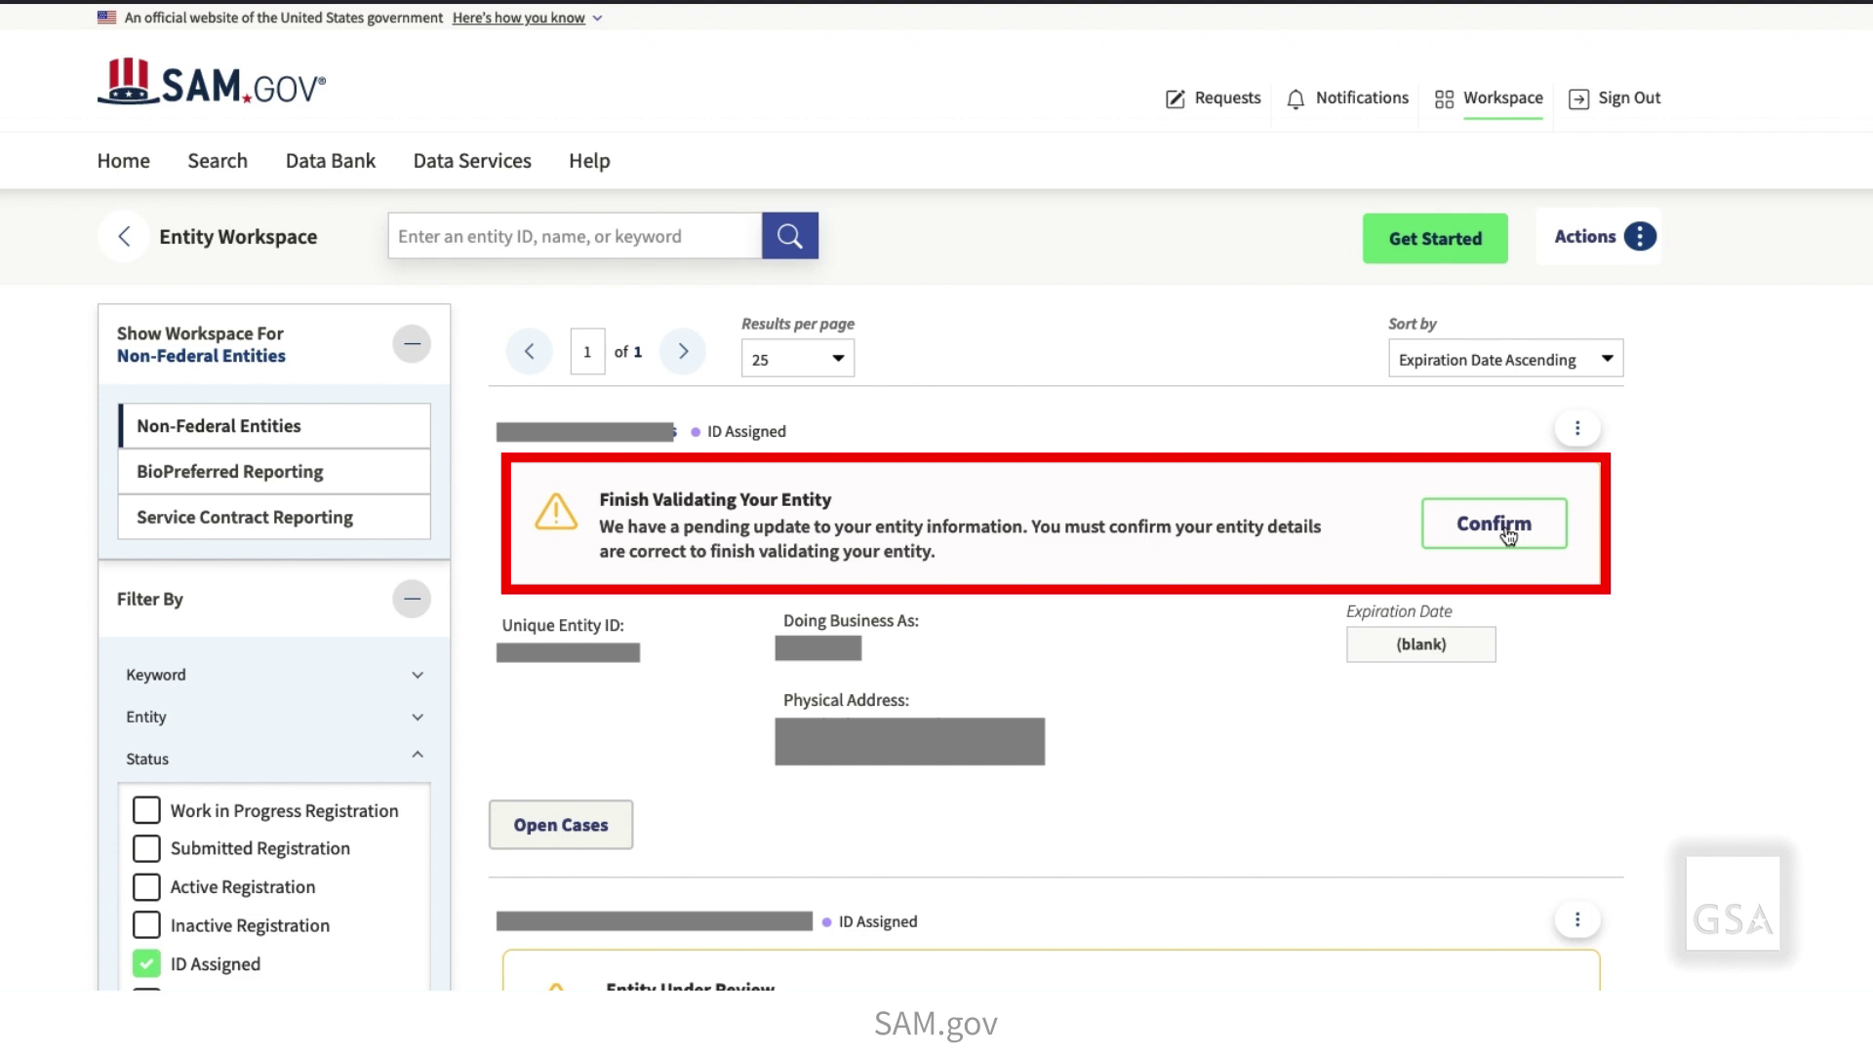
pyautogui.click(1508, 536)
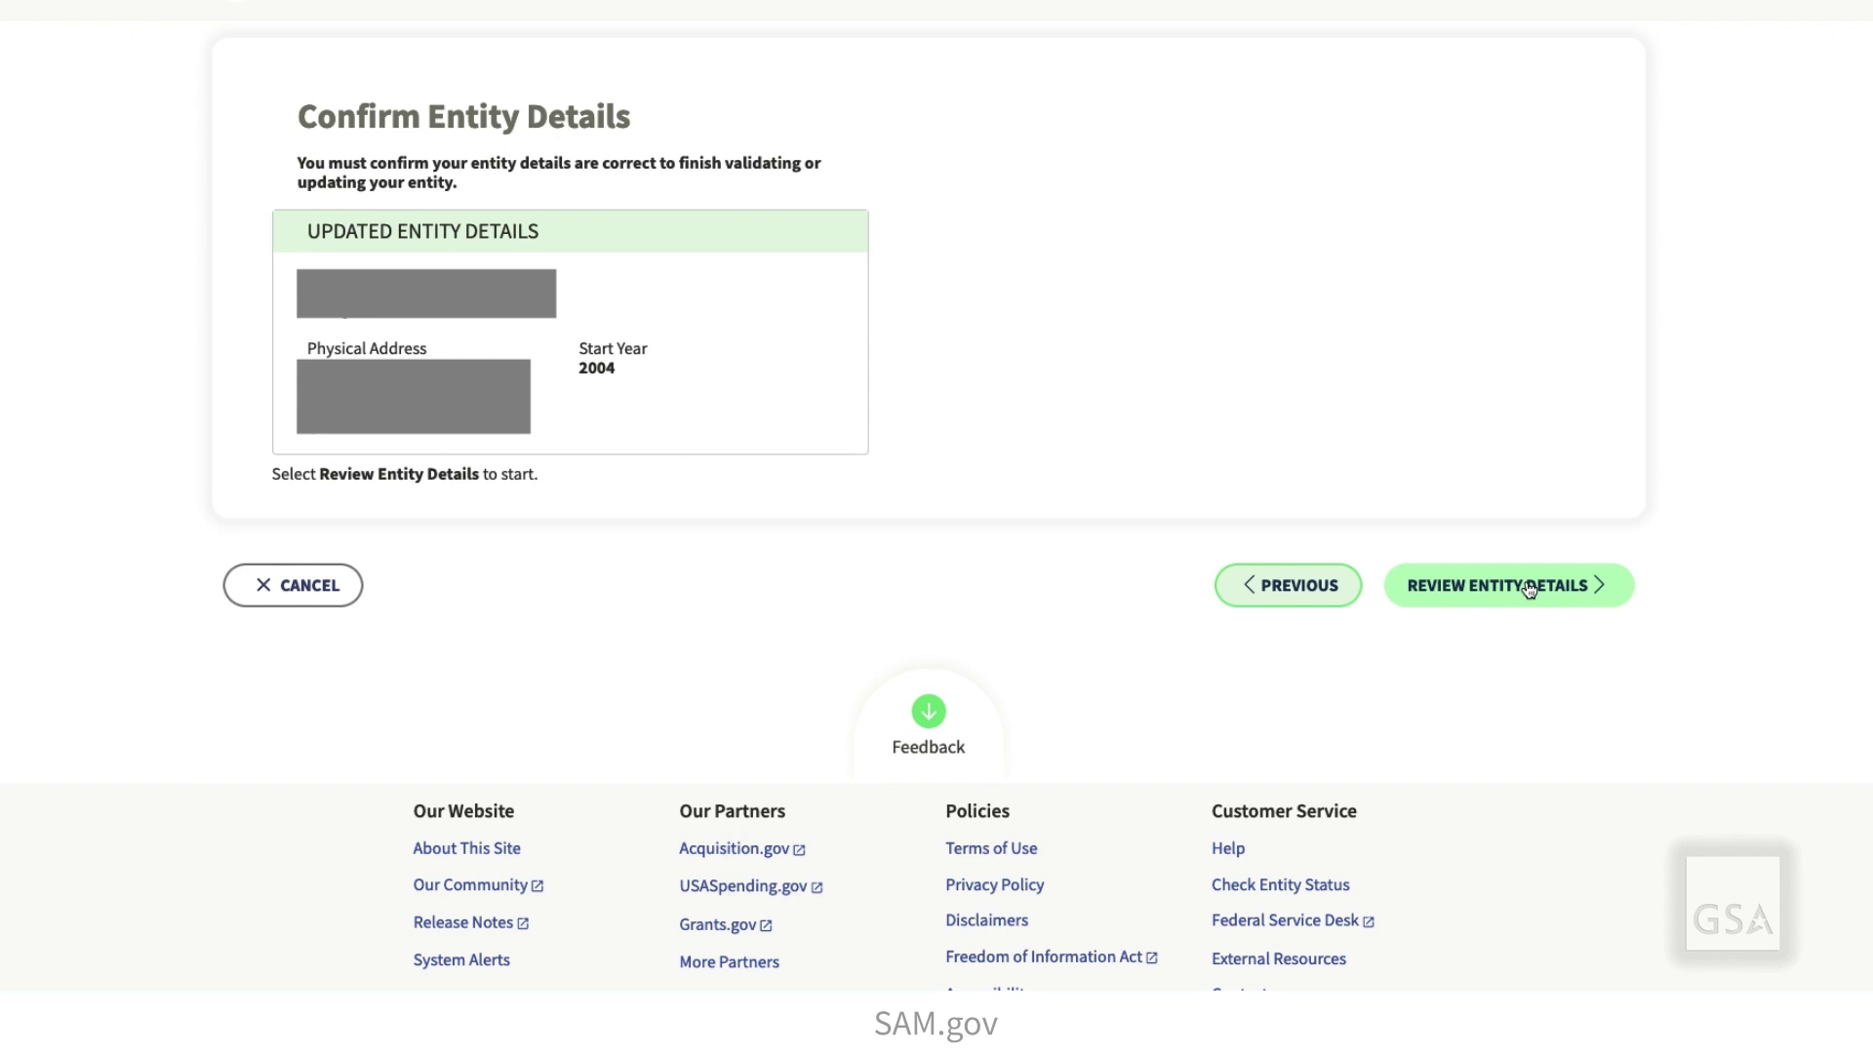
# - Confirm the legal business name and the doing-business-as name are correct
pyautogui.click(1530, 589)
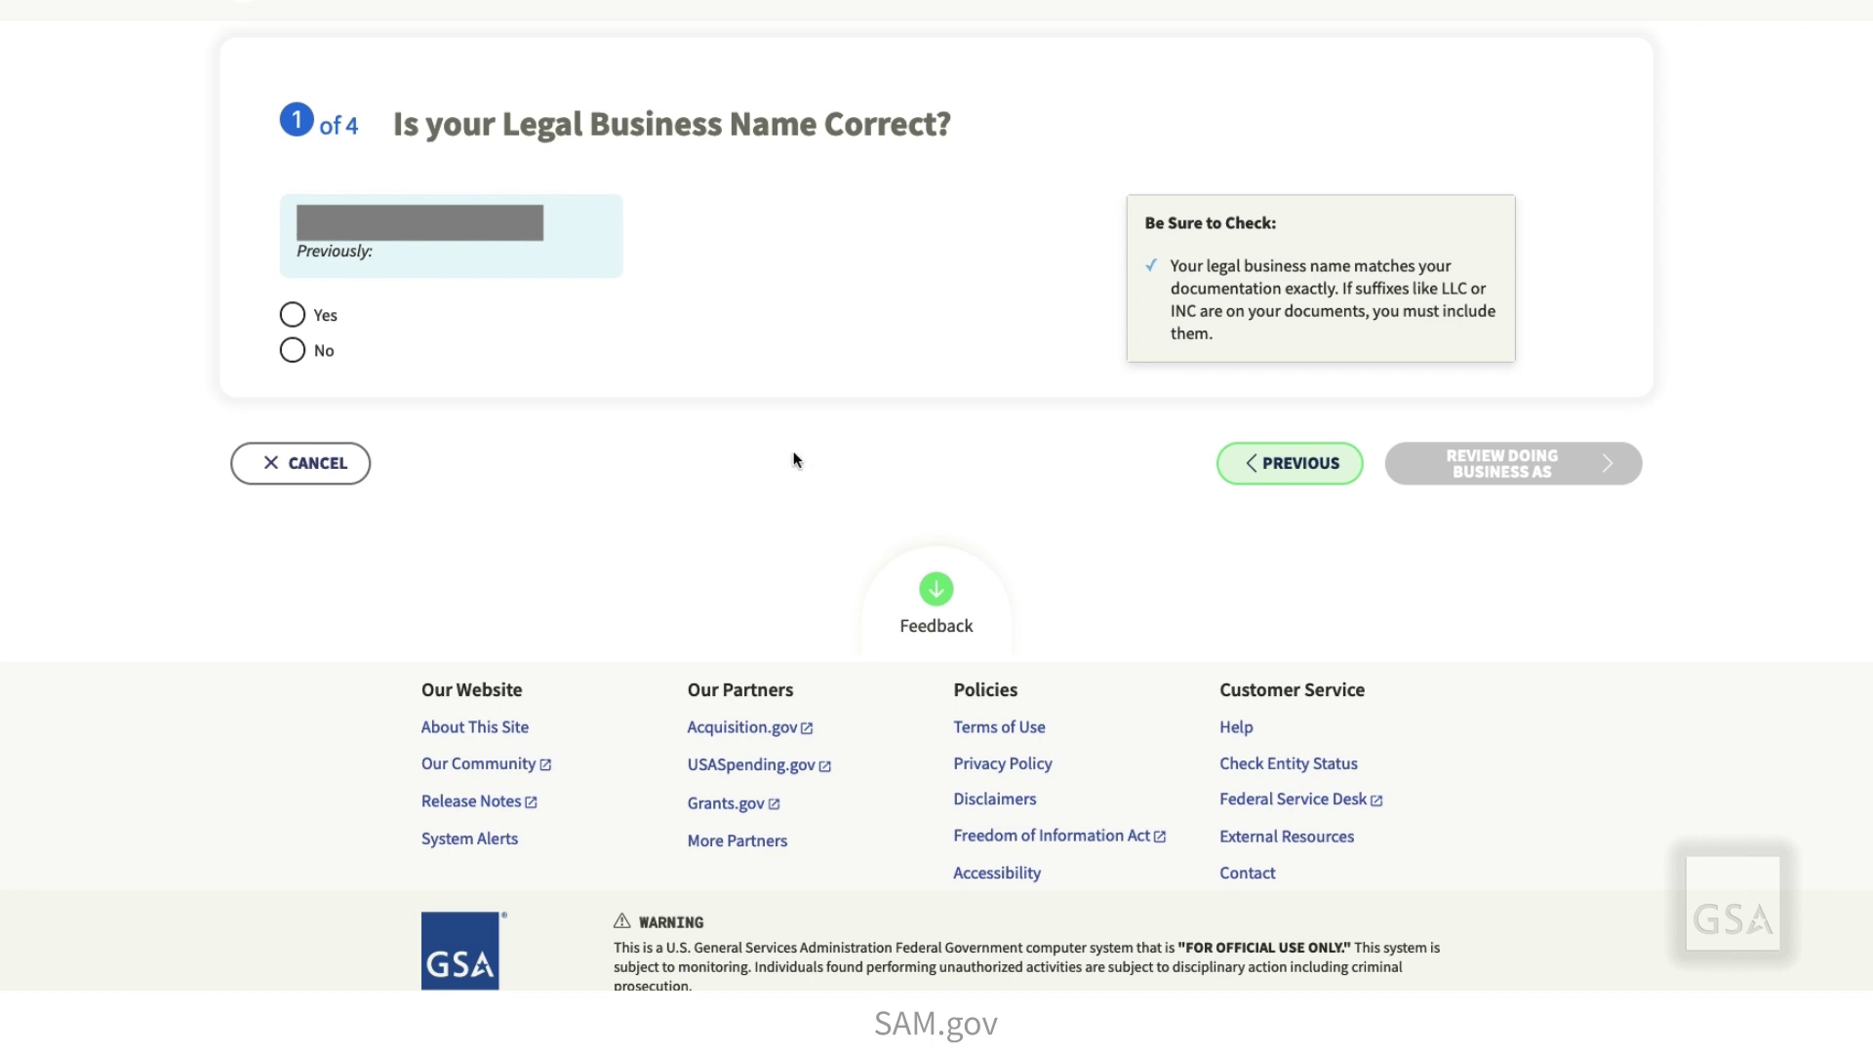
pyautogui.click(292, 315)
pyautogui.click(1468, 476)
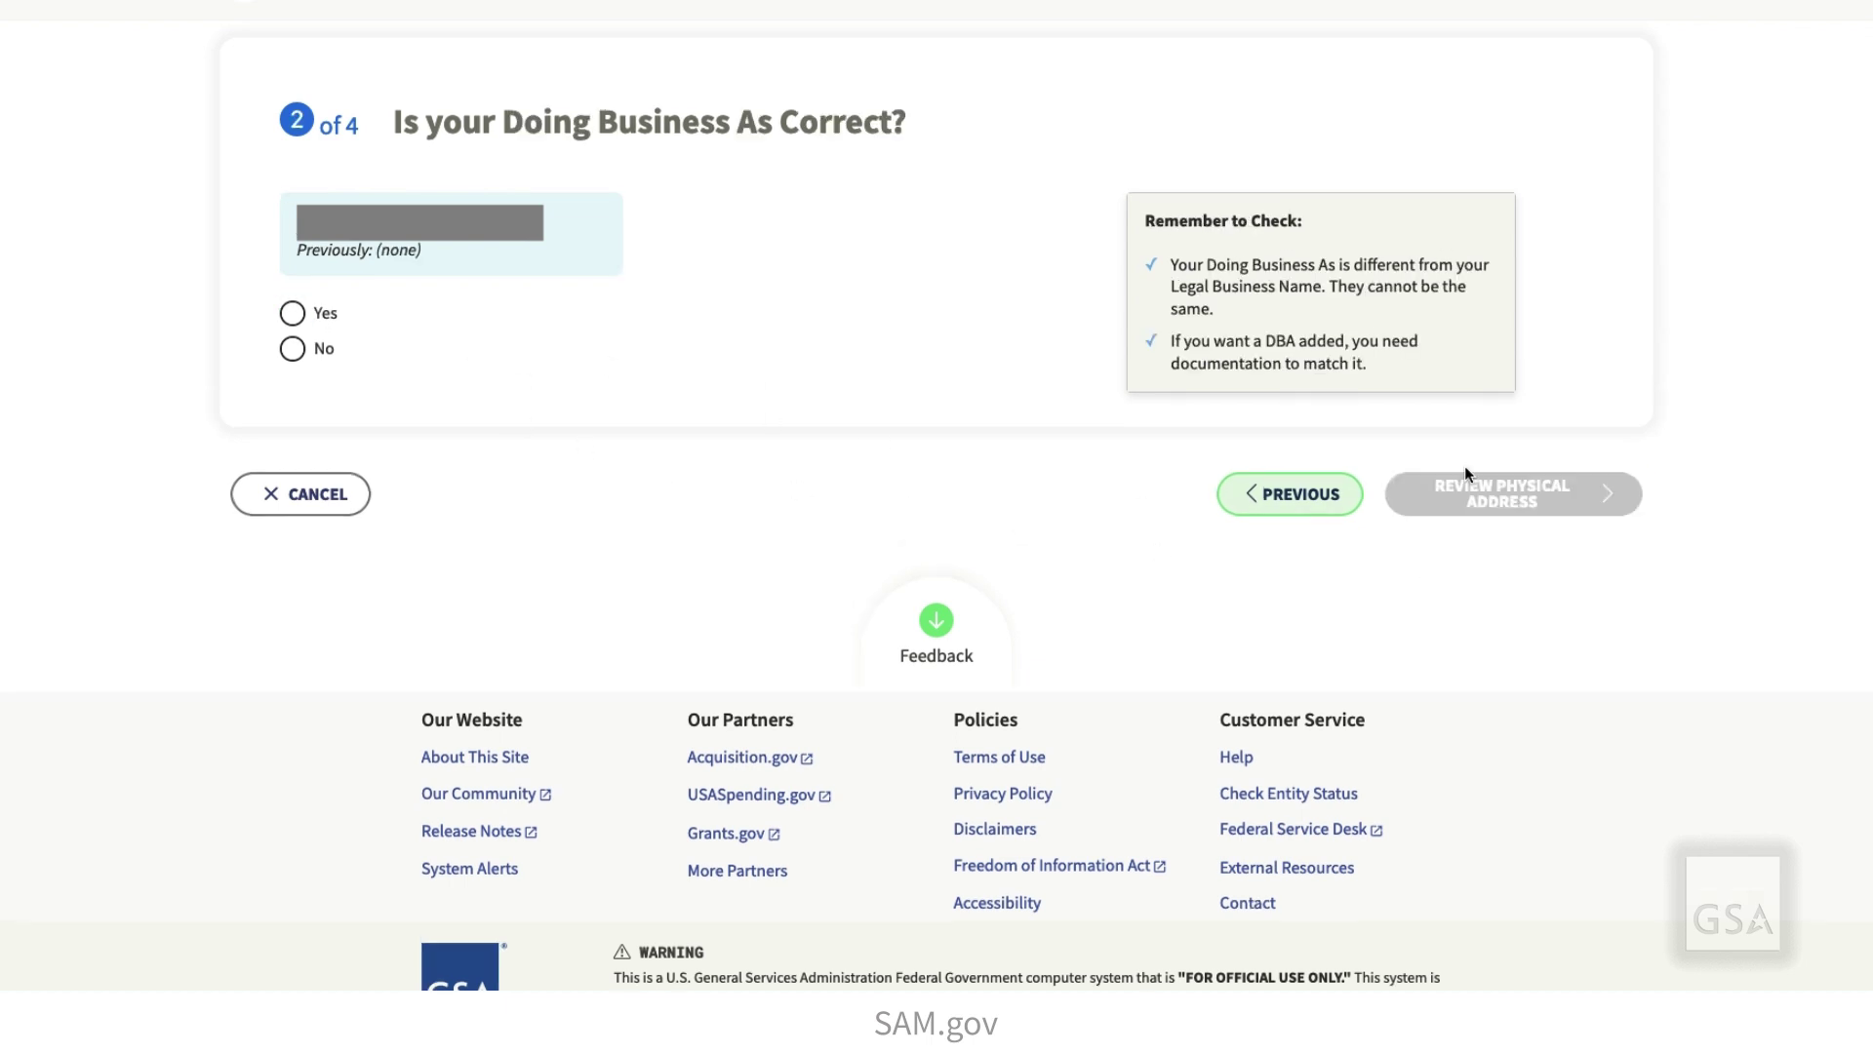
pyautogui.click(293, 313)
pyautogui.click(1473, 494)
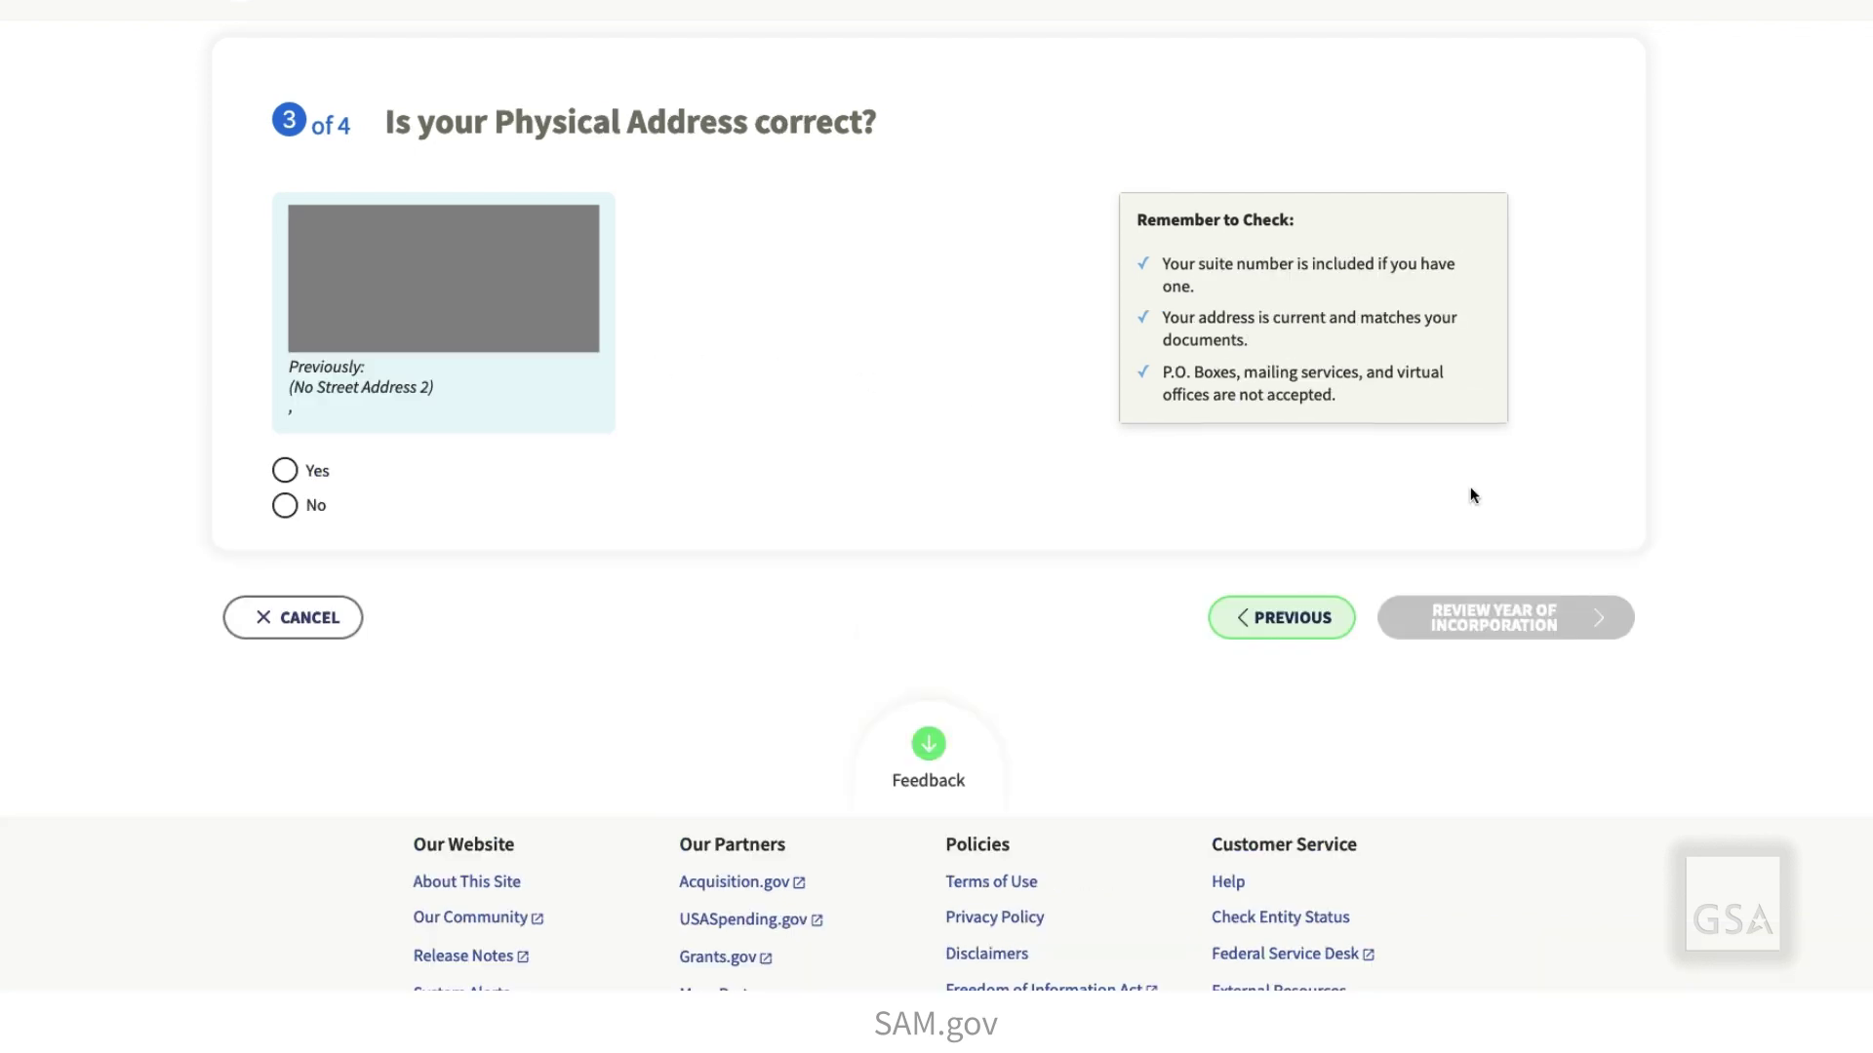
# - Mark the physical address wrong and enter a new one with United States country, postal code and city
pyautogui.click(285, 505)
pyautogui.scroll(-2, 358, 428)
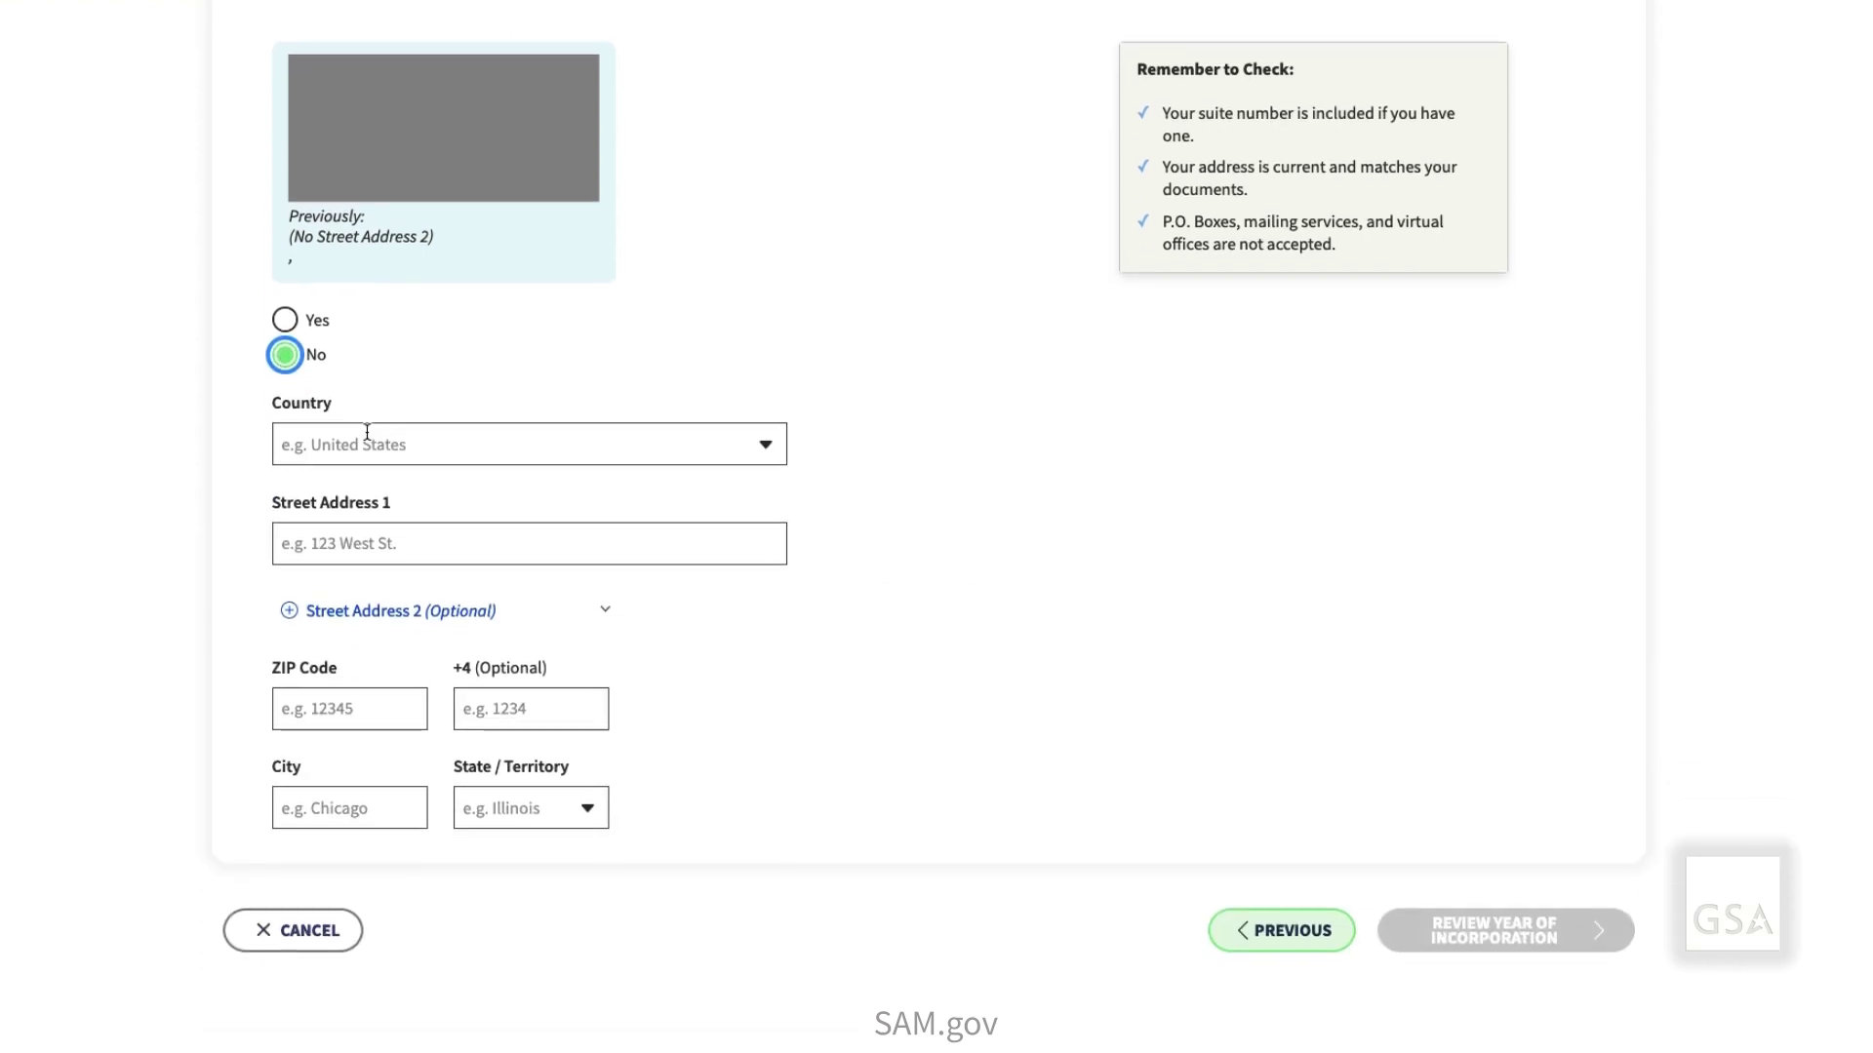
pyautogui.click(362, 441)
pyautogui.write('United')
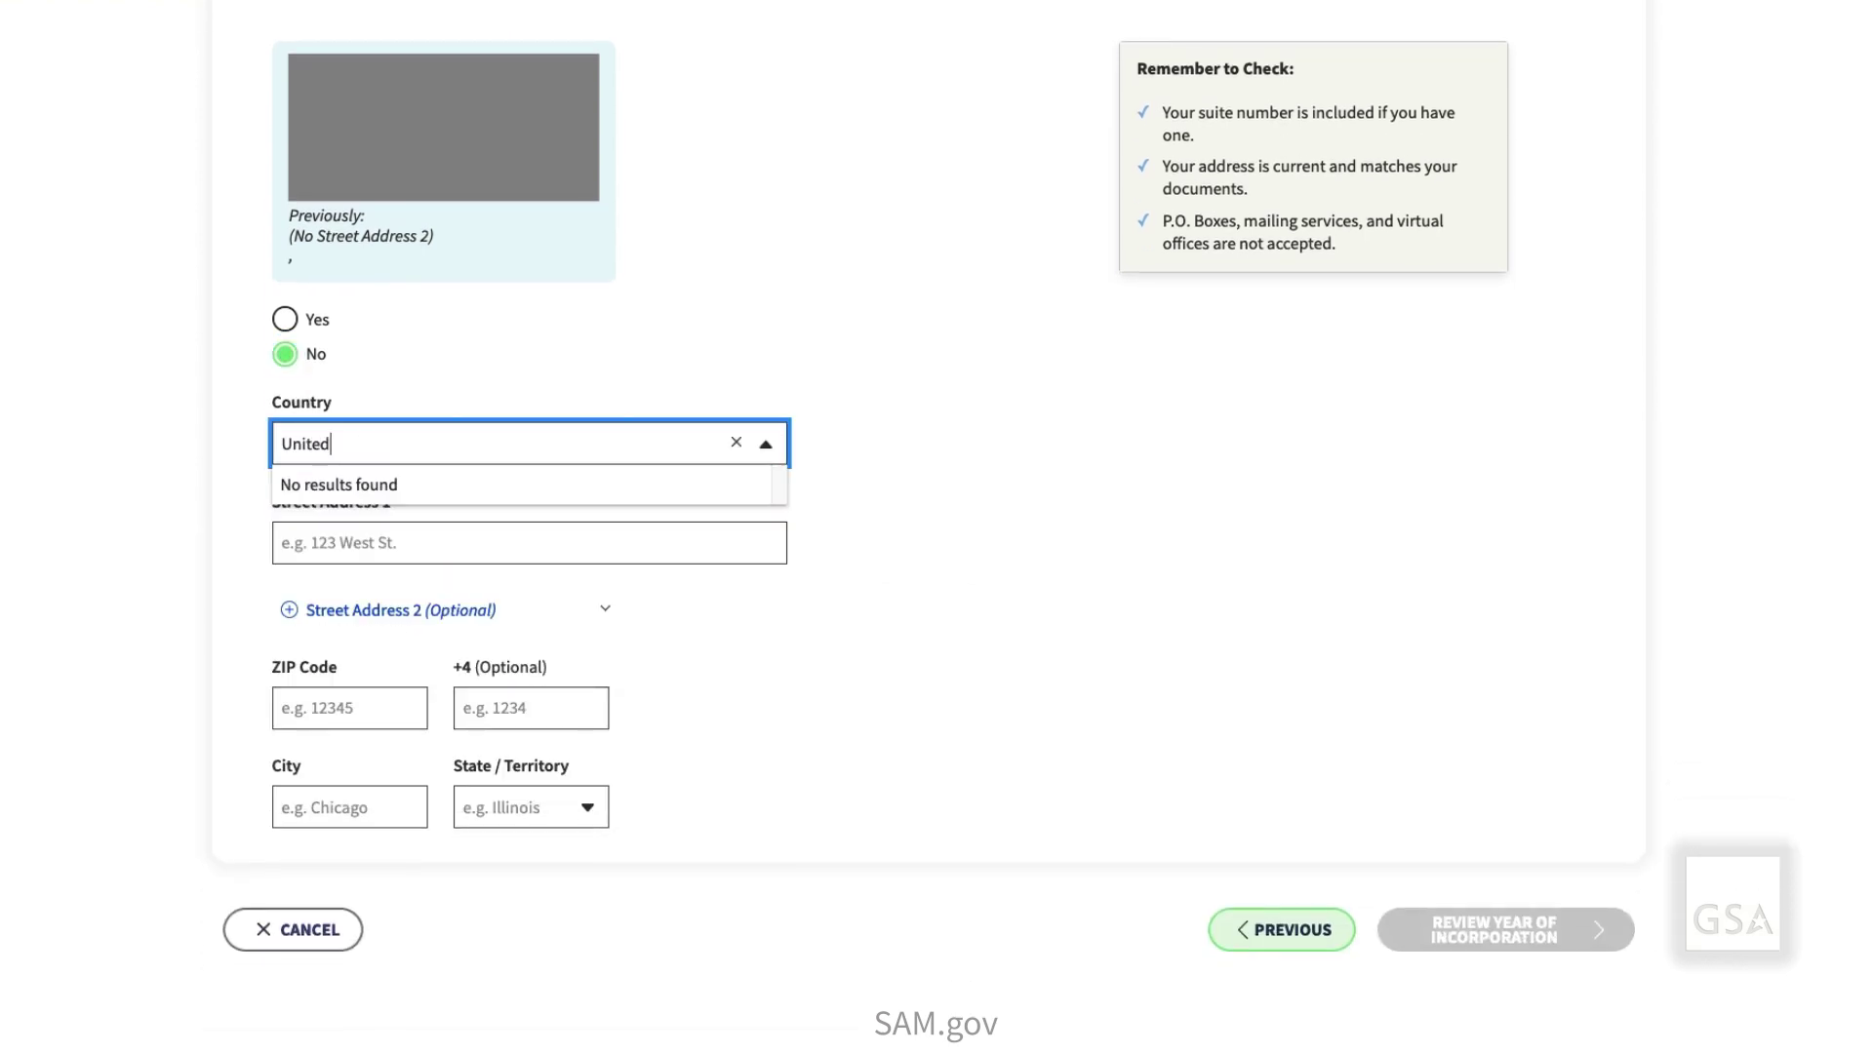
pyautogui.click(353, 573)
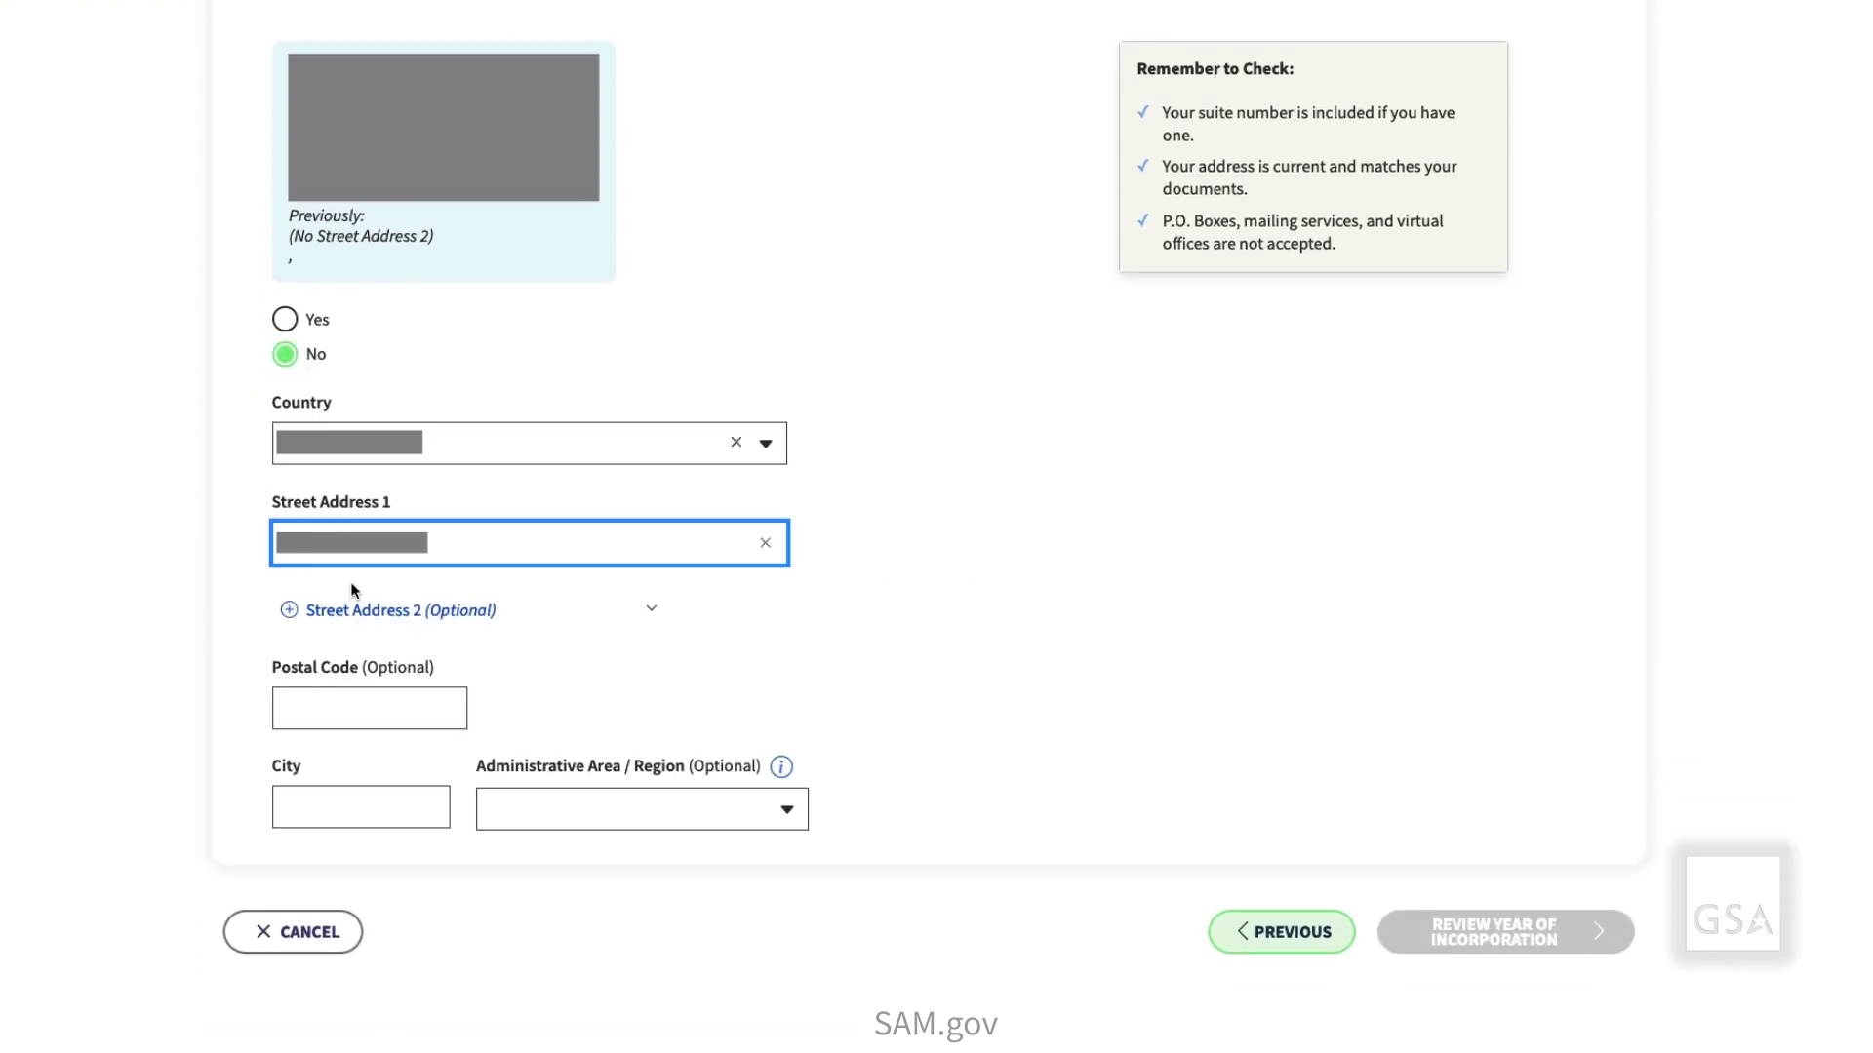
pyautogui.click(351, 711)
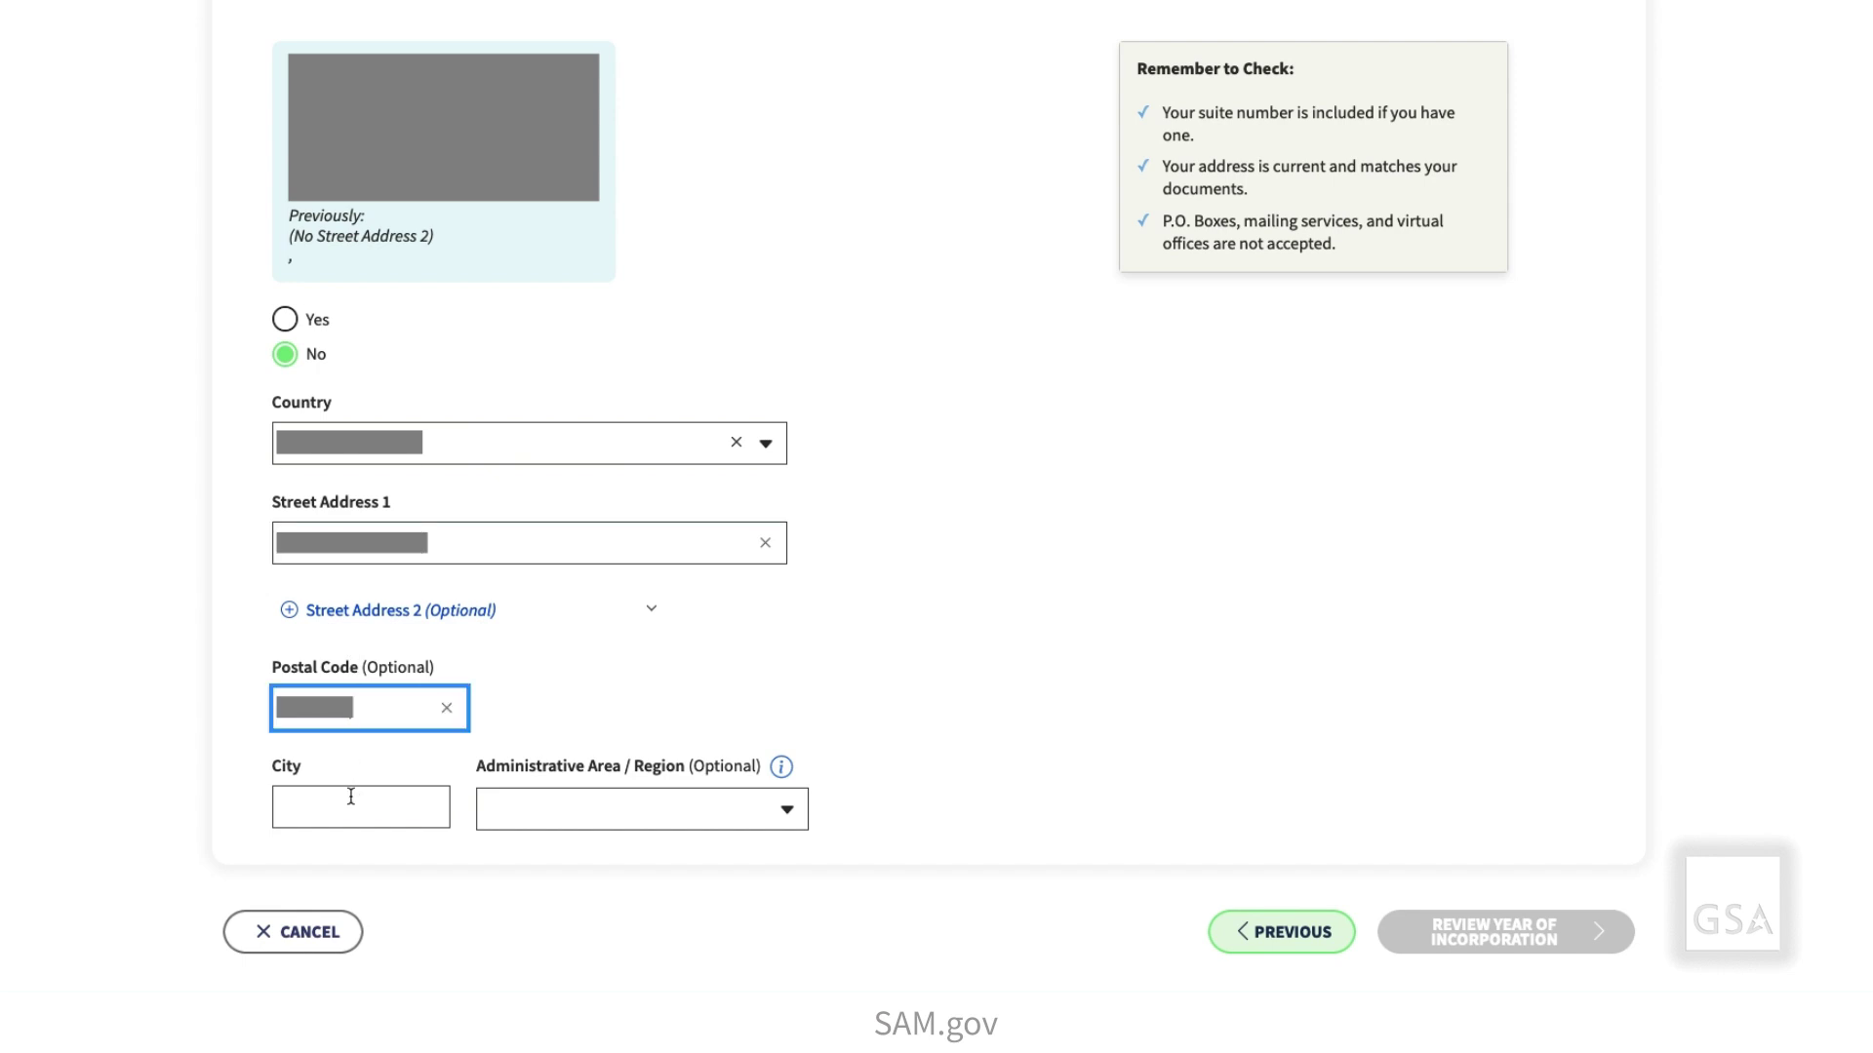
pyautogui.click(351, 802)
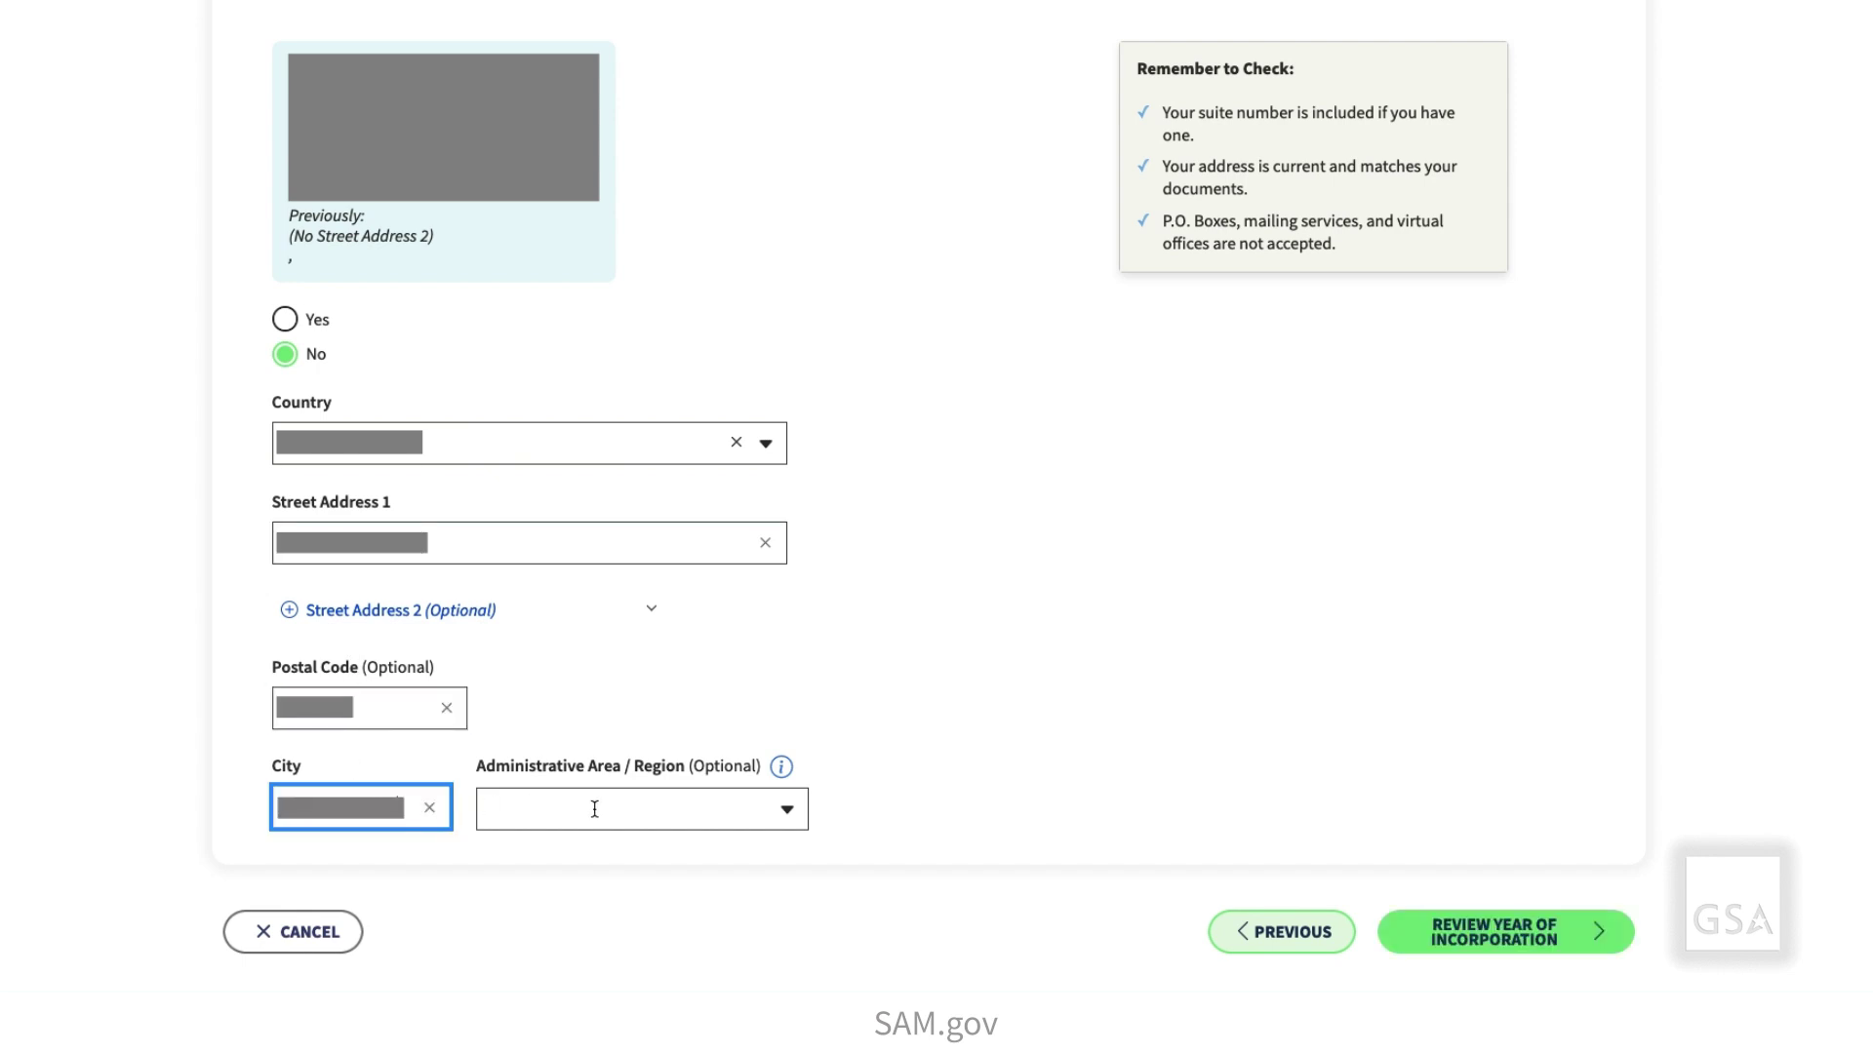
pyautogui.click(925, 836)
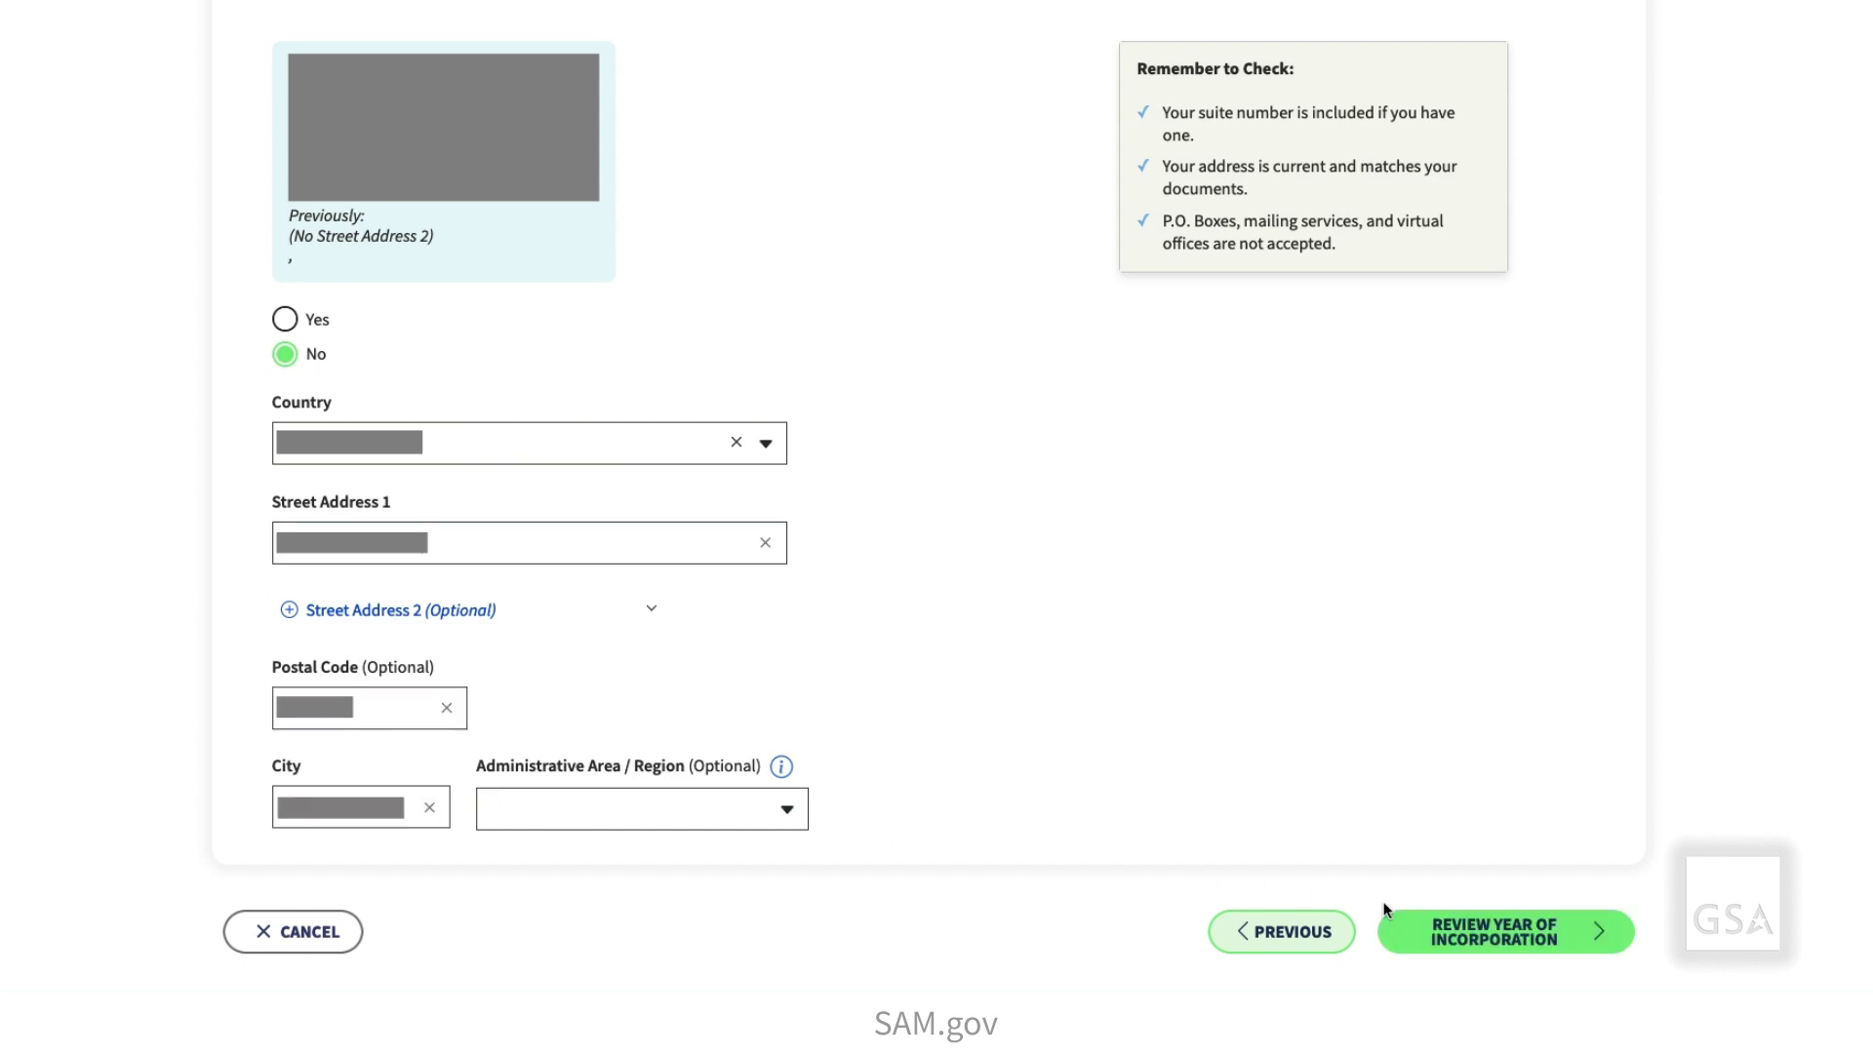
# - Confirm the start year is correct and proceed through the legal entity review
pyautogui.click(1493, 929)
pyautogui.click(293, 313)
pyautogui.click(1600, 527)
pyautogui.click(1605, 478)
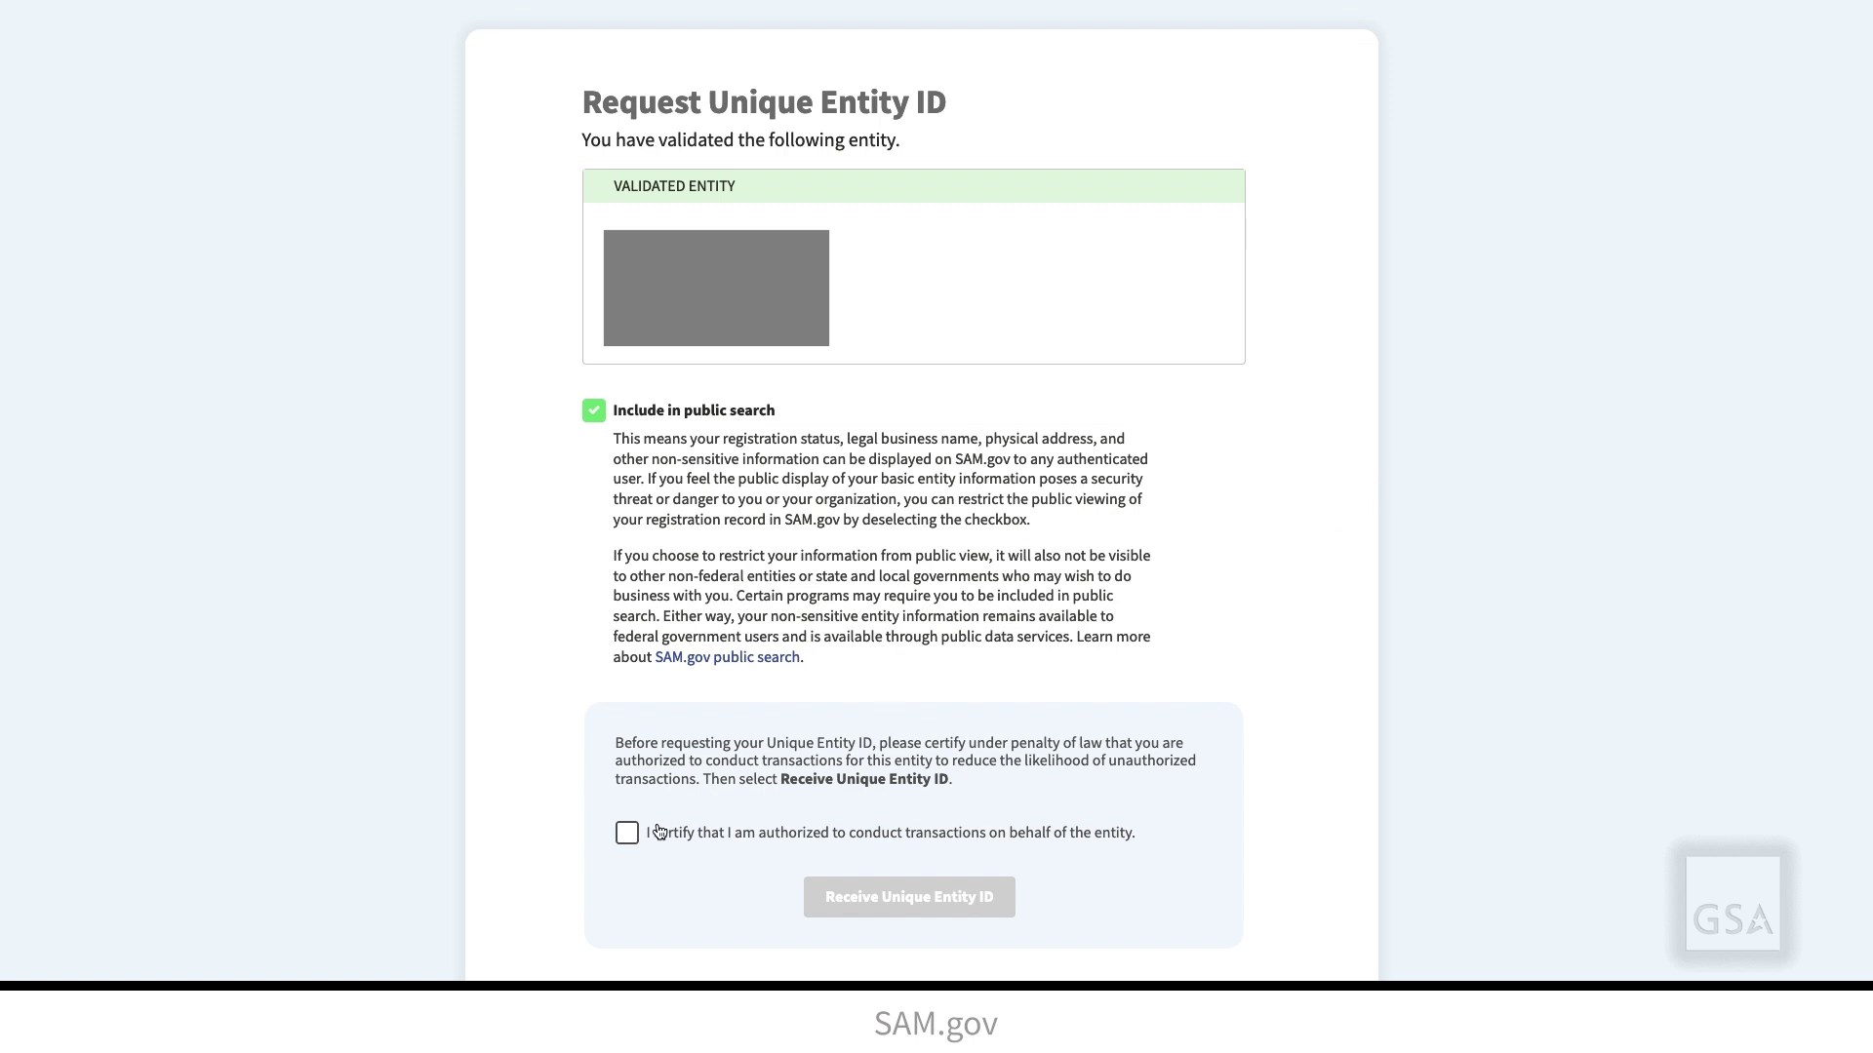
# - Tick the authorization certification and request the entity's Unique Entity ID
pyautogui.click(631, 834)
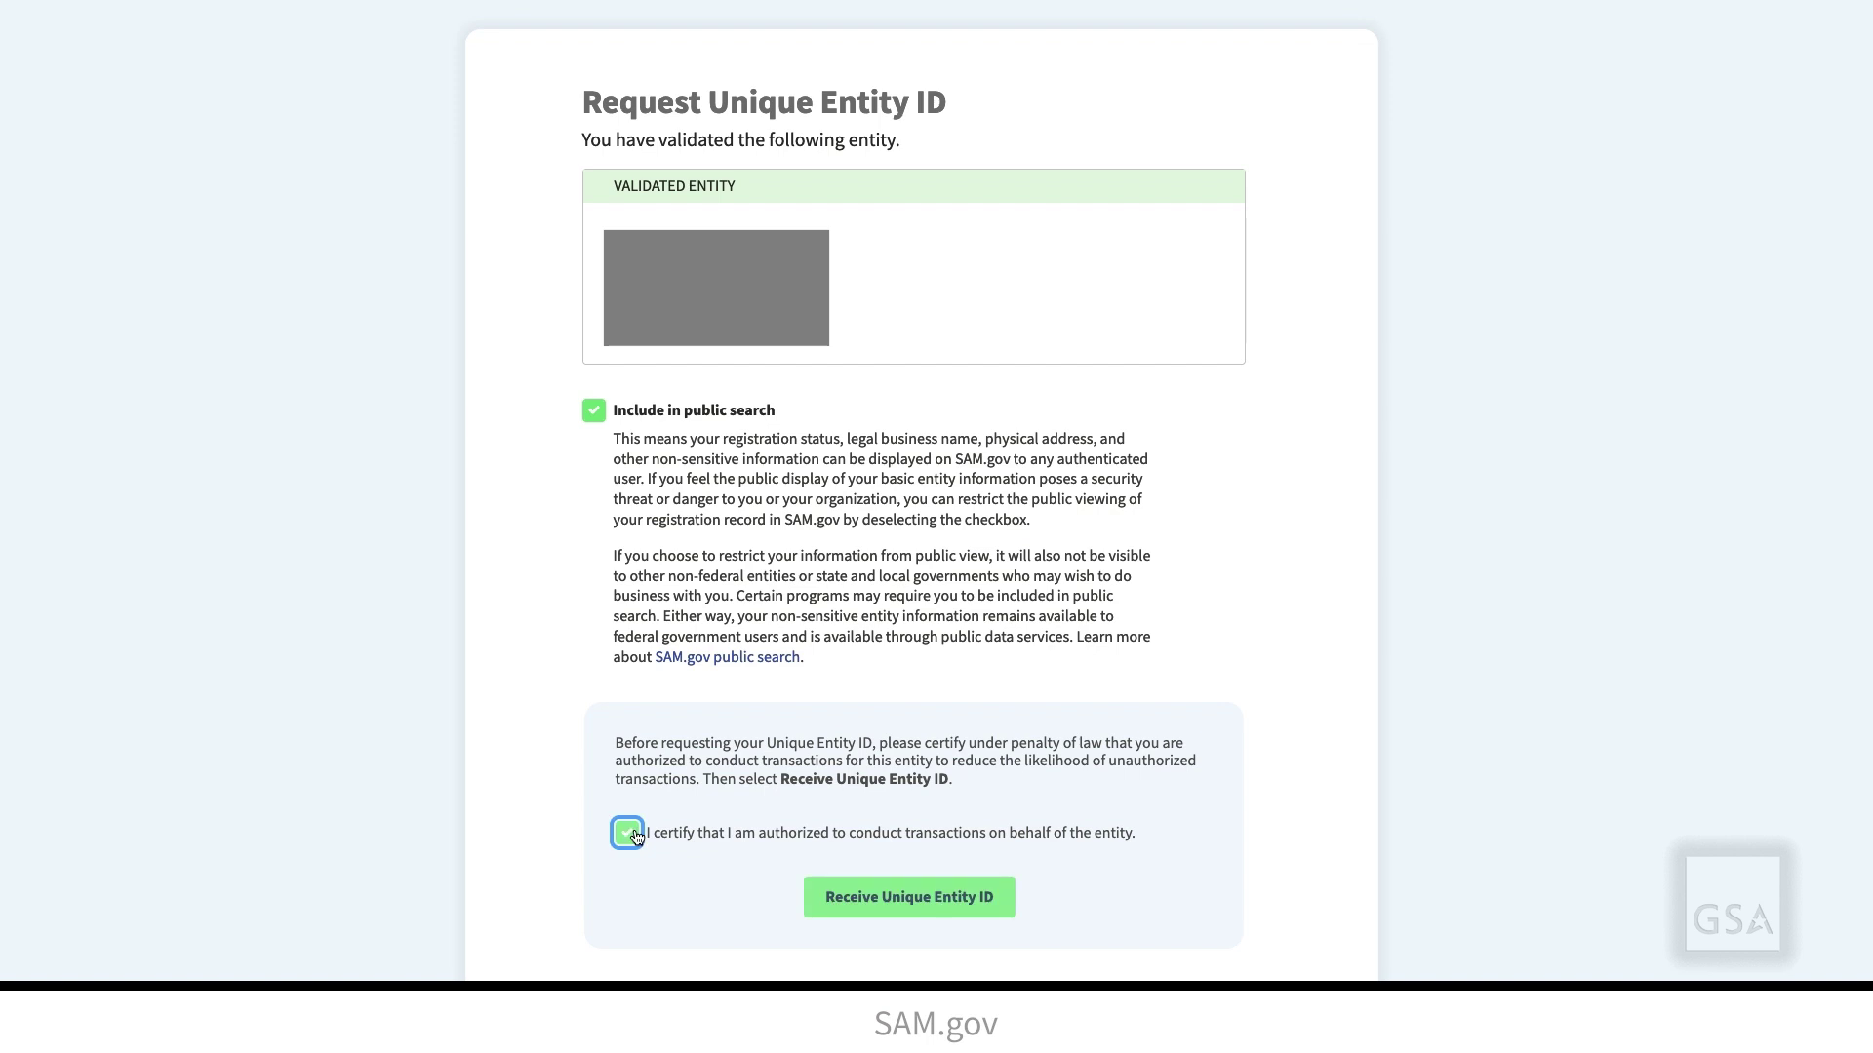
pyautogui.click(932, 897)
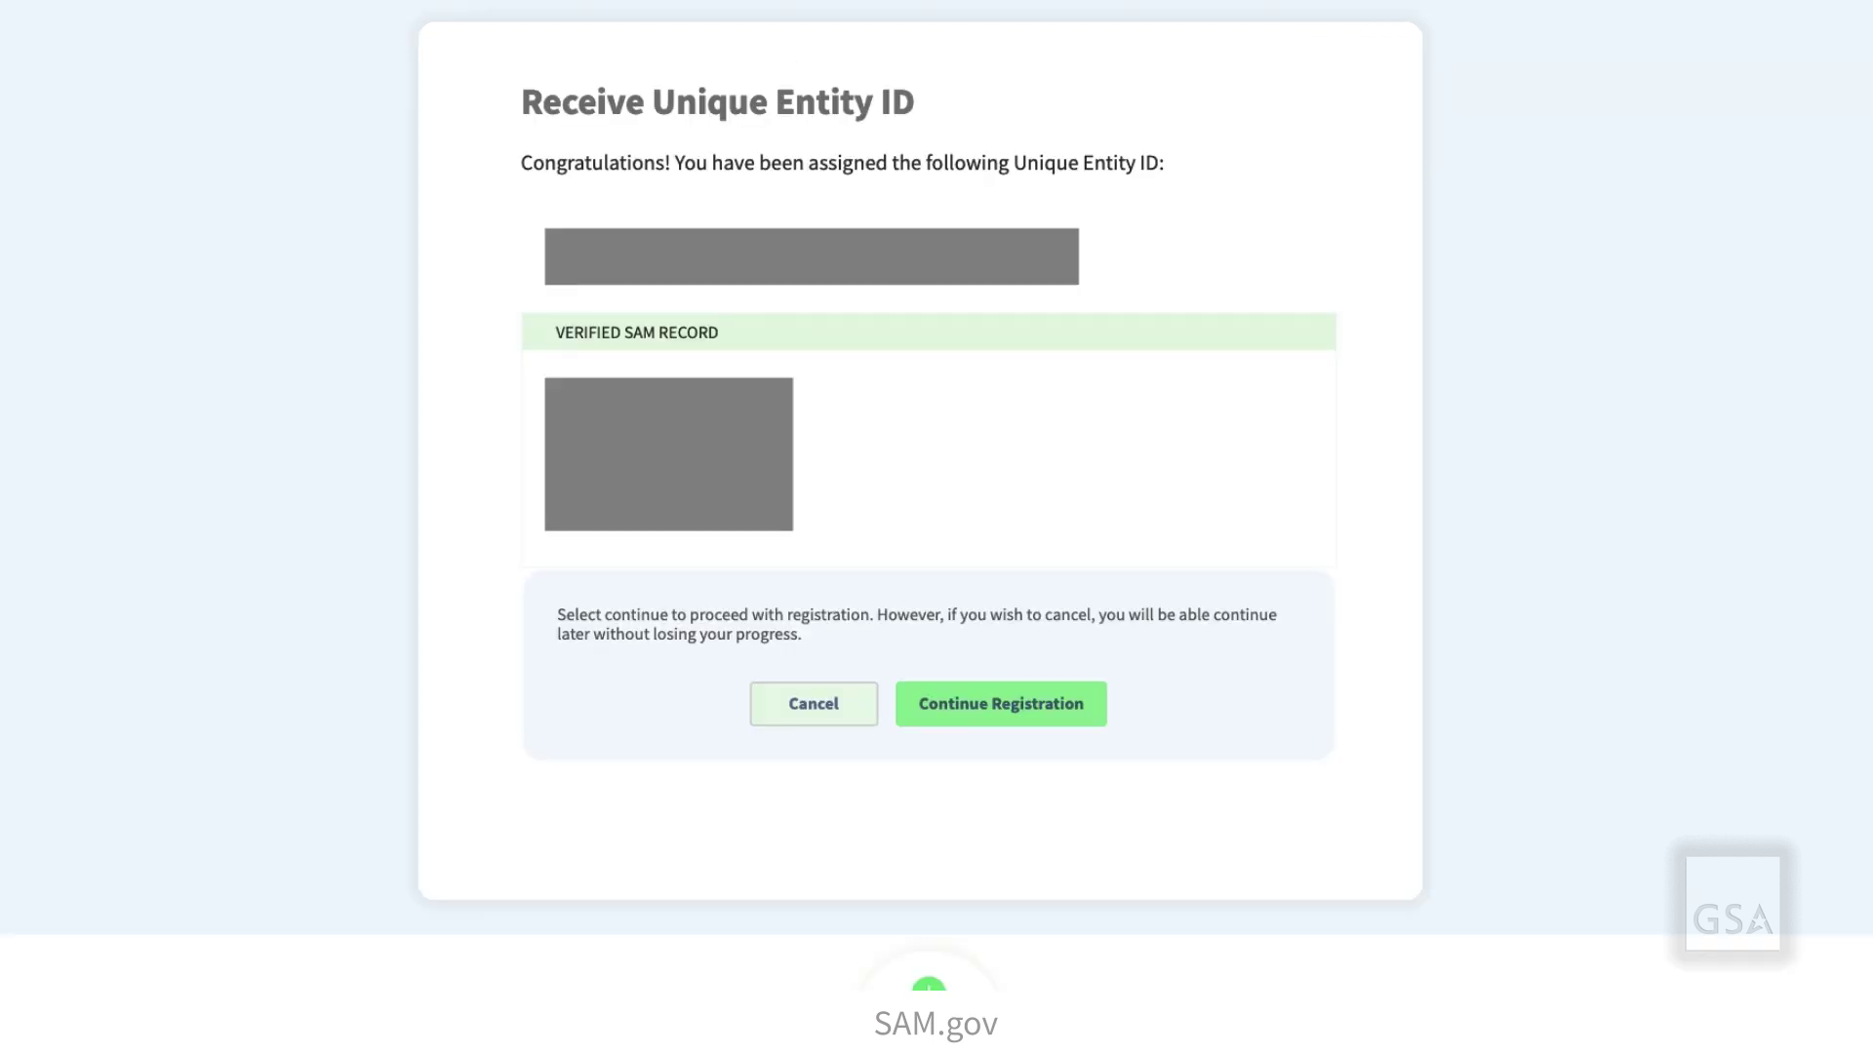